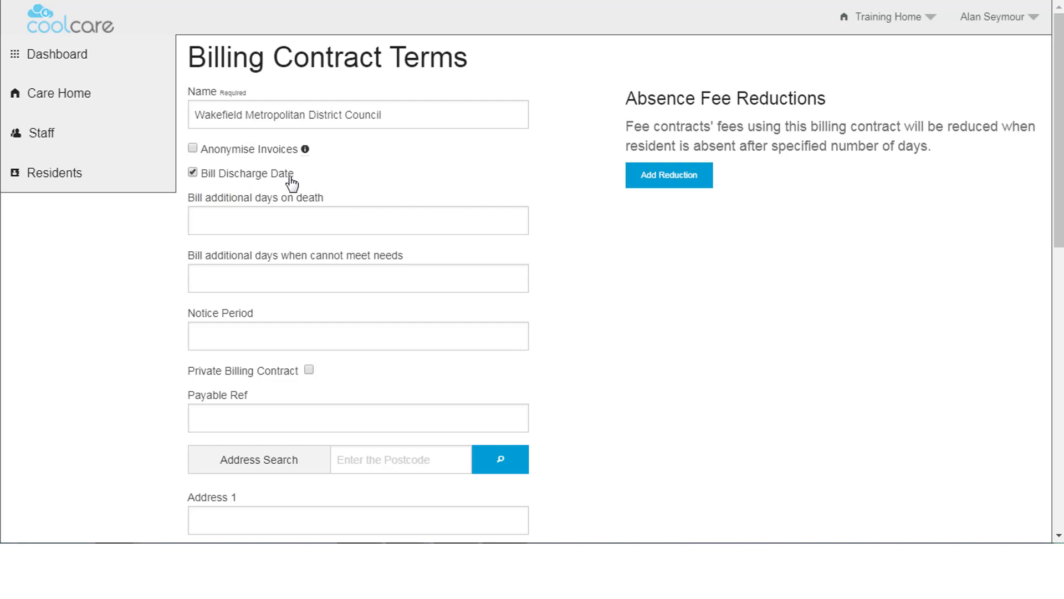
Enter 3 extra billed days both after death and when needs cannot be met.
click(254, 188)
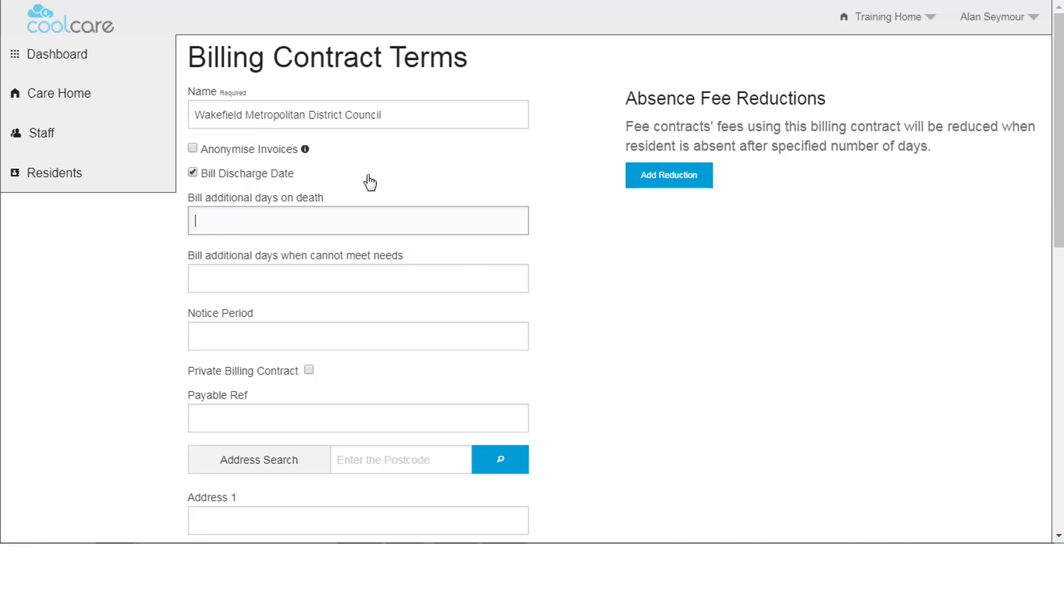
text(3)
click(223, 282)
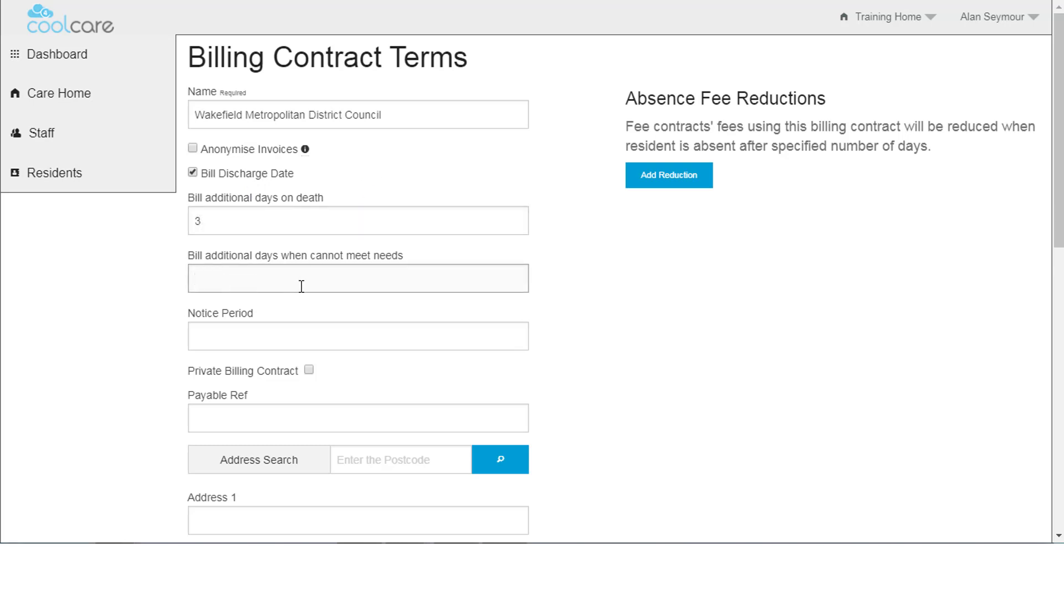
text(3)
Set a 14-day notice period, leave Private Billing Contract unticked, and fill Payable Ref WMDC Finance.
click(231, 336)
text(4)
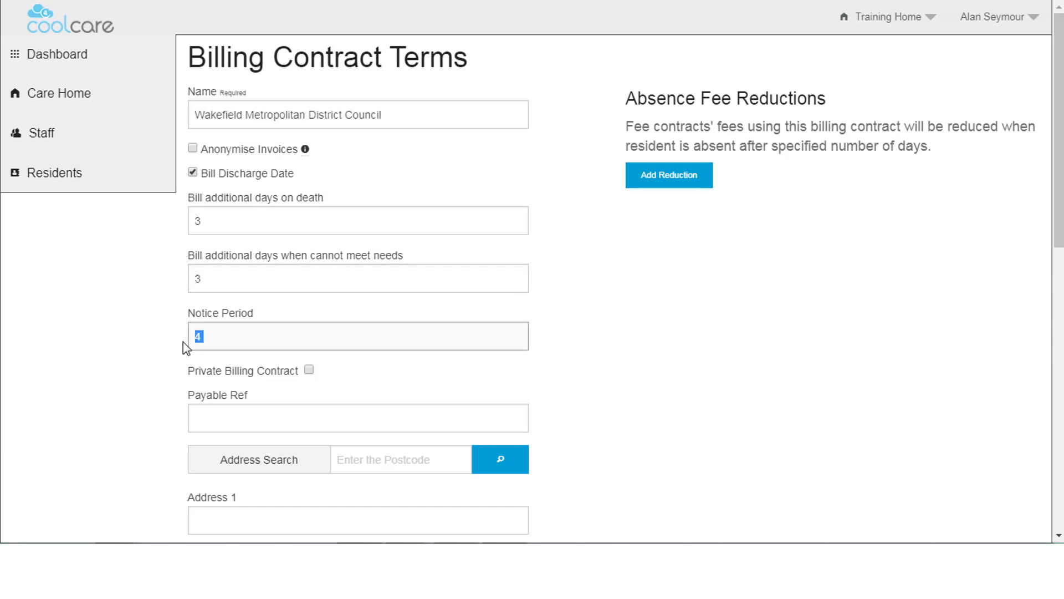
text(14)
click(325, 373)
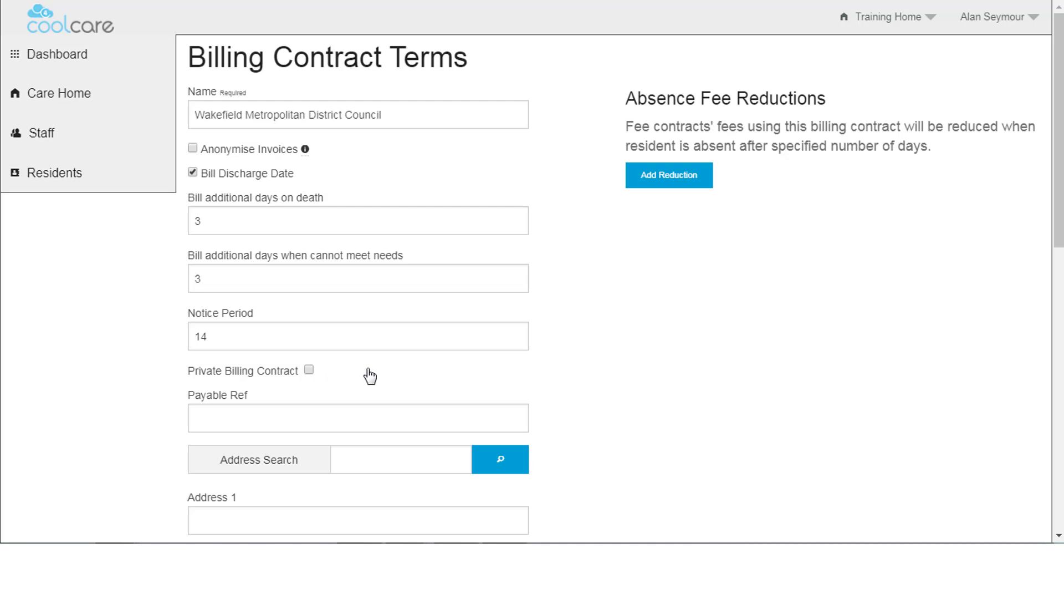
click(309, 371)
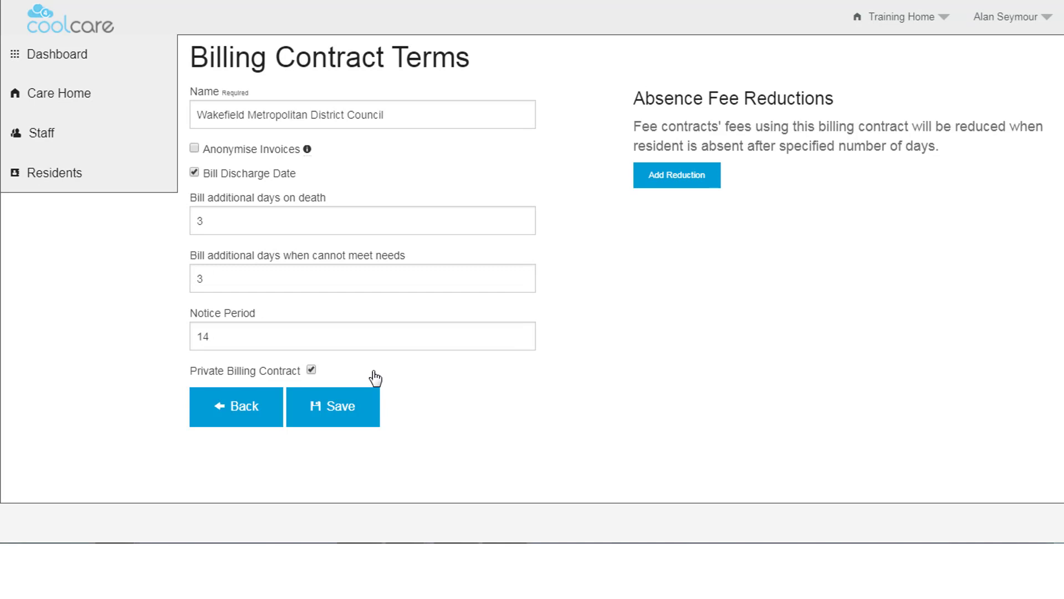
click(311, 370)
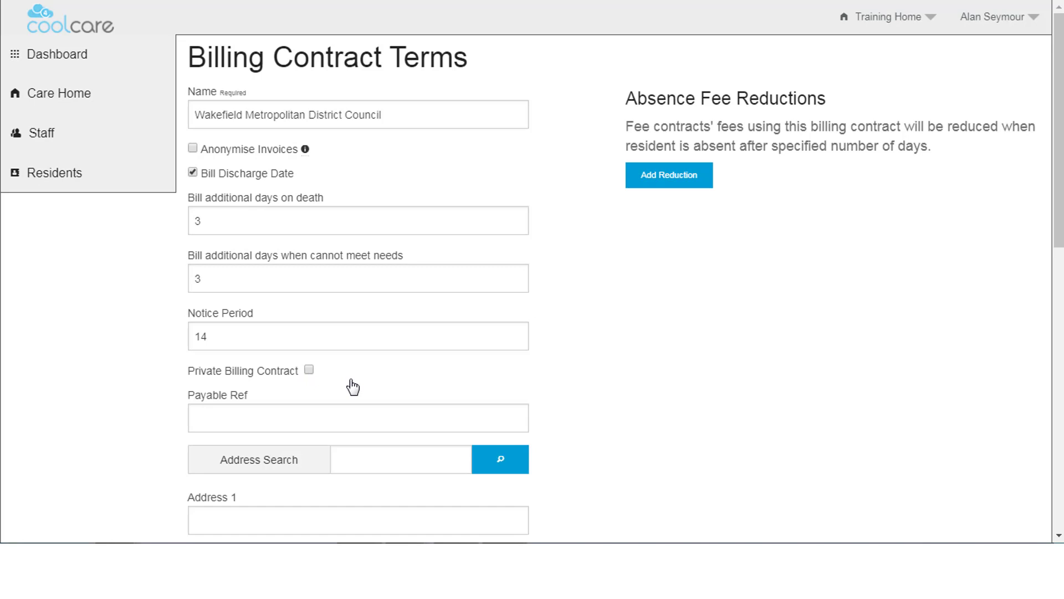
click(252, 424)
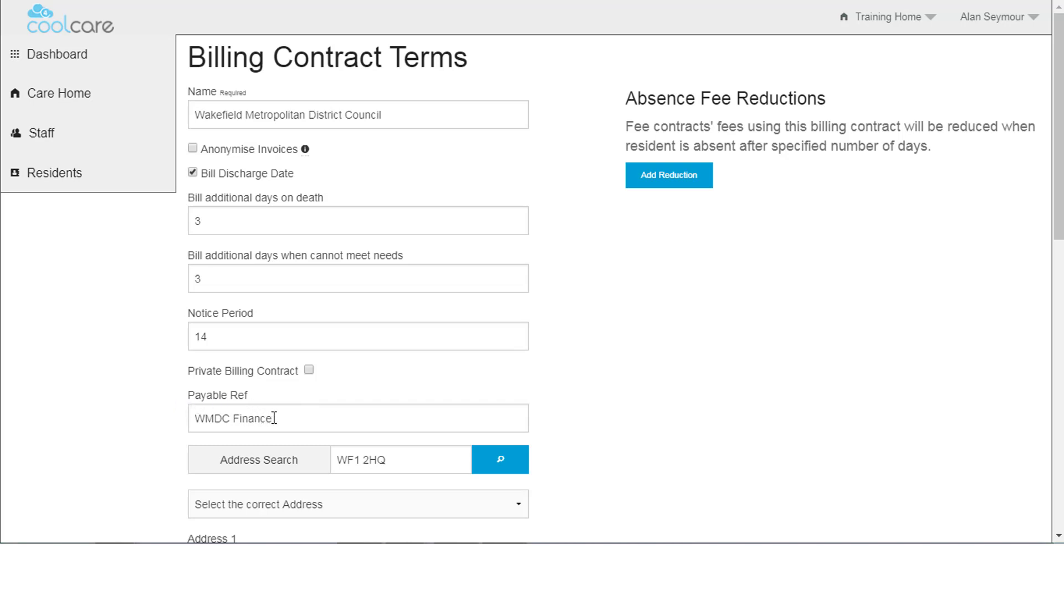
Look up postcode WF1 2HQ and pick the Wakefield Council, Town Hall address.
scroll(496, 272, down, 4)
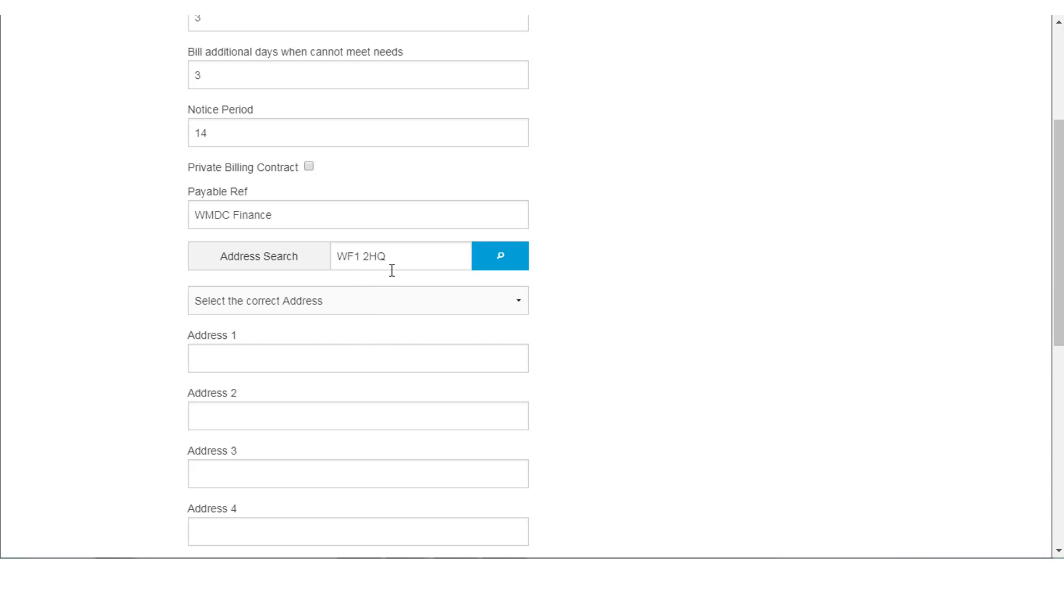
click(517, 300)
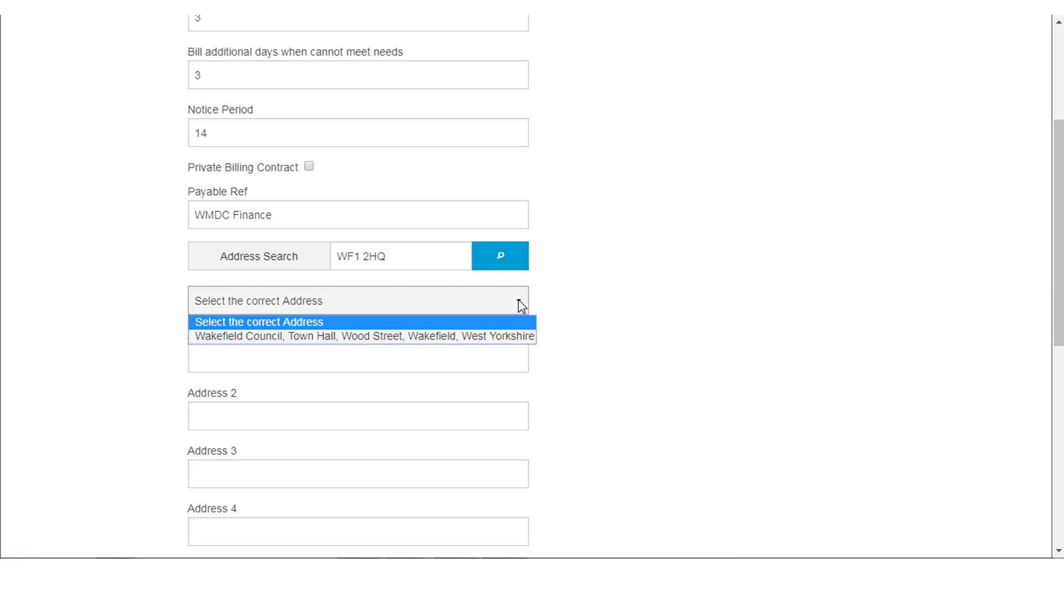
click(447, 337)
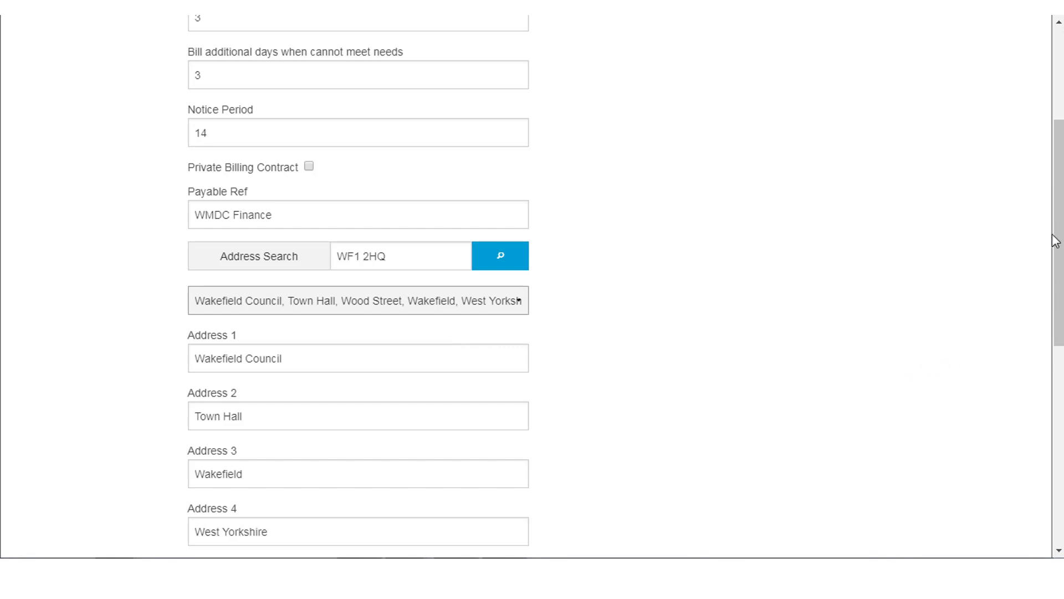
drag(1060, 222, 1059, 395)
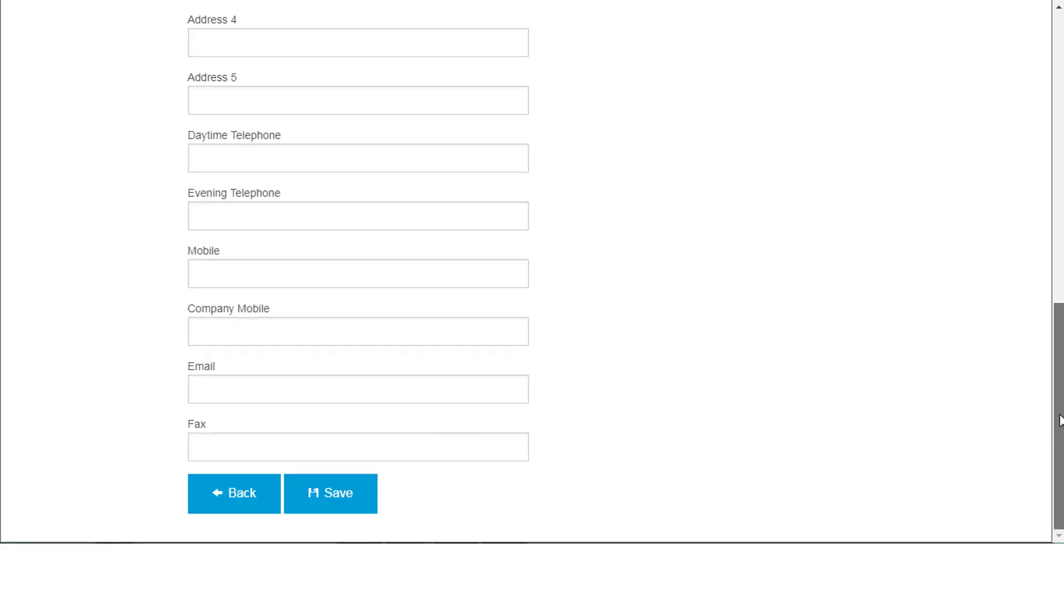
drag(1059, 422, 1059, 131)
Add absence fee reductions of 25% after 14 days and a second row for 28 days.
click(681, 184)
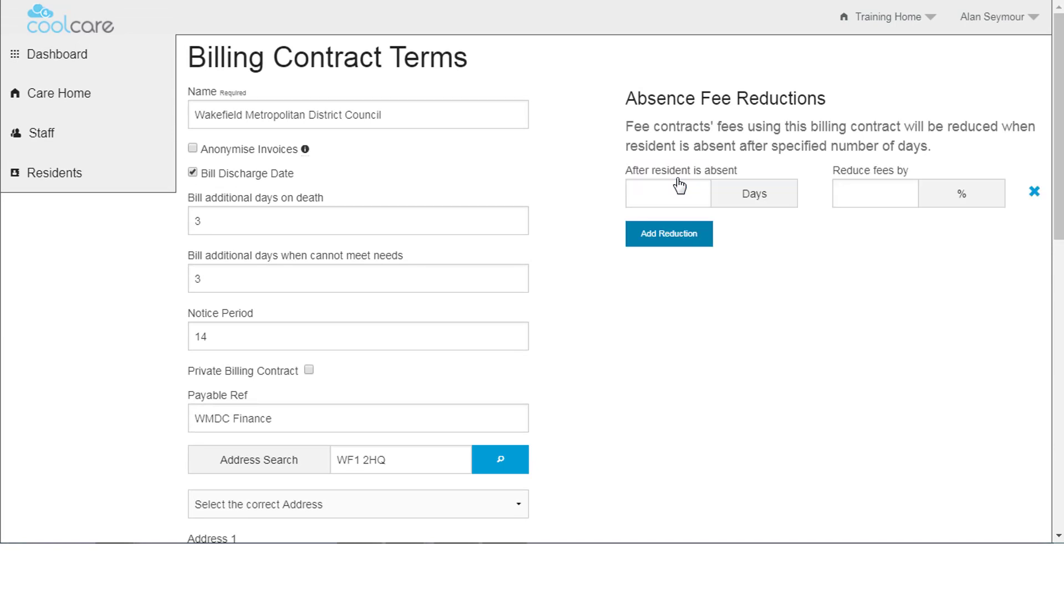
click(664, 199)
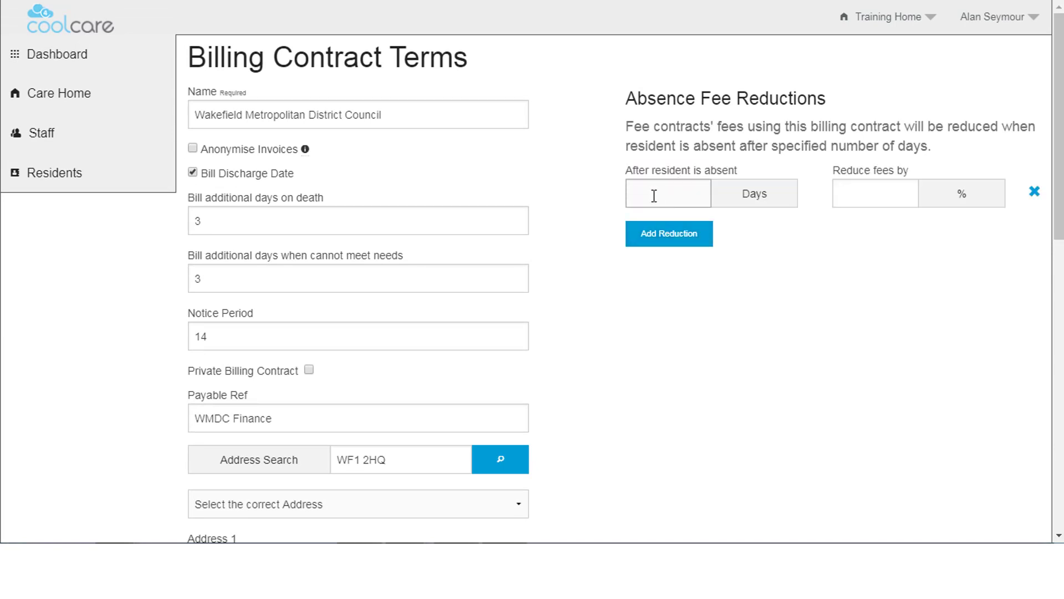
text(14)
click(861, 189)
text(25)
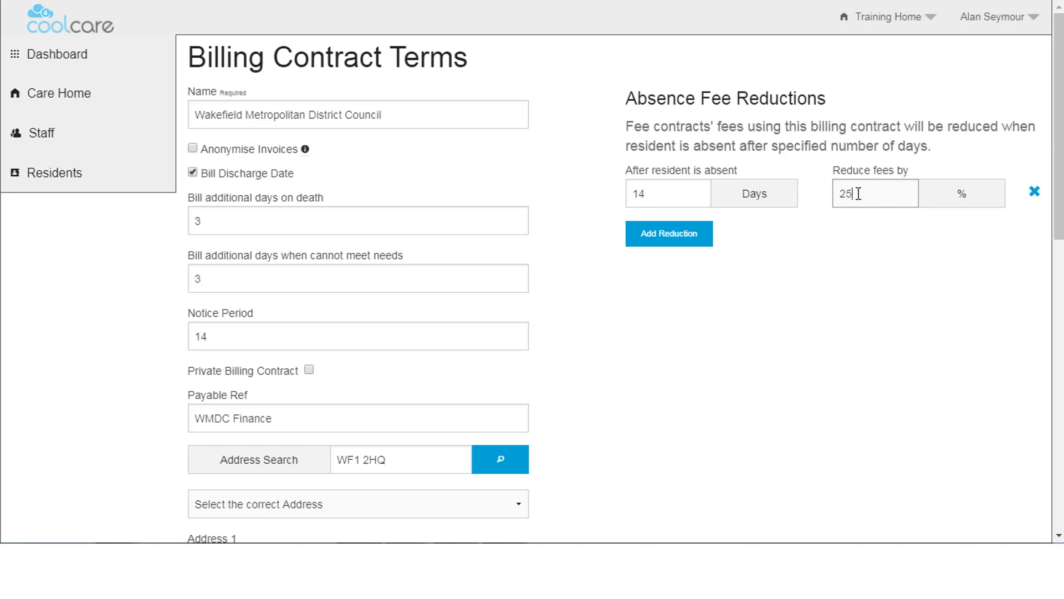
click(689, 242)
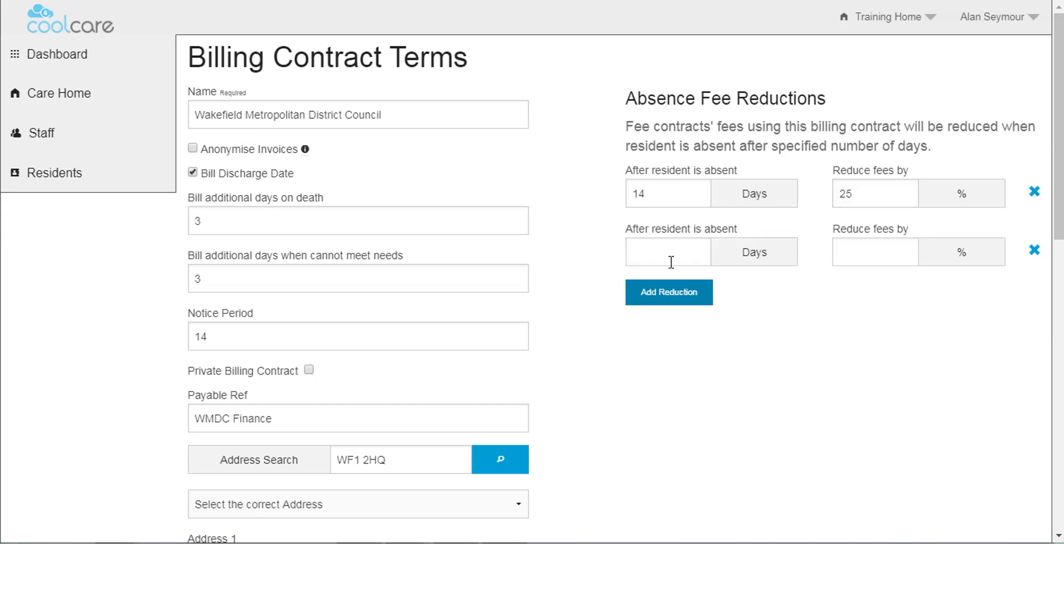
click(651, 257)
text(28)
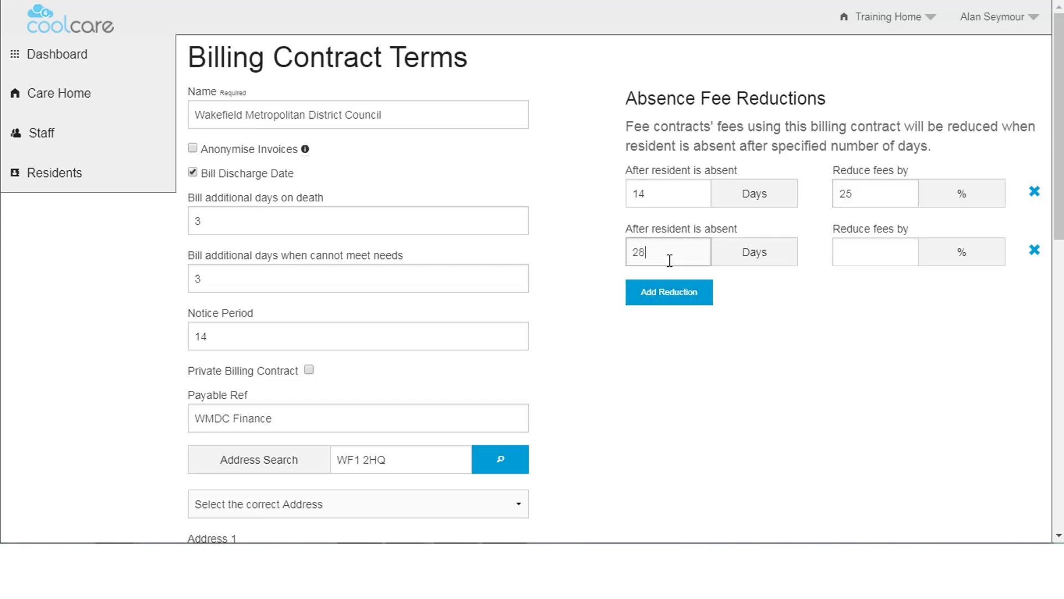
click(848, 248)
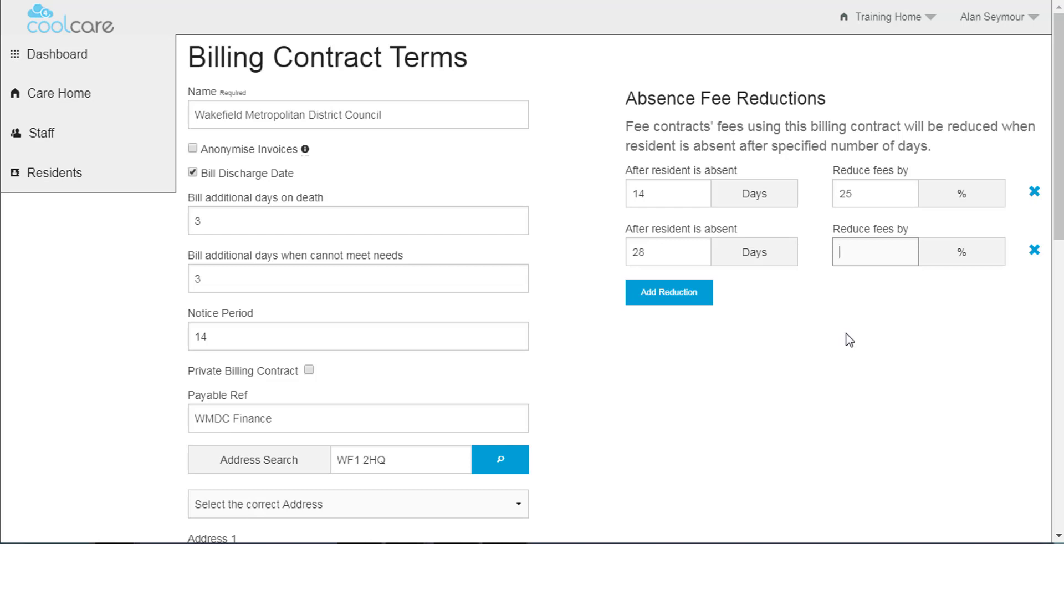
Enter 50% for the 28-day reduction and save the billing contract terms.
text(50)
scroll(851, 332, down, 12)
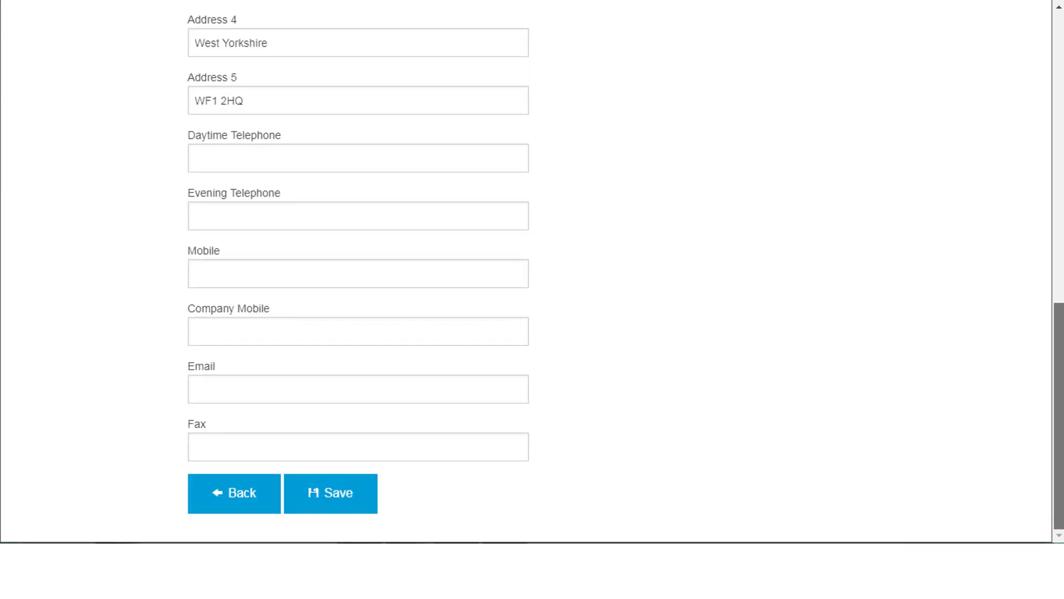
click(361, 506)
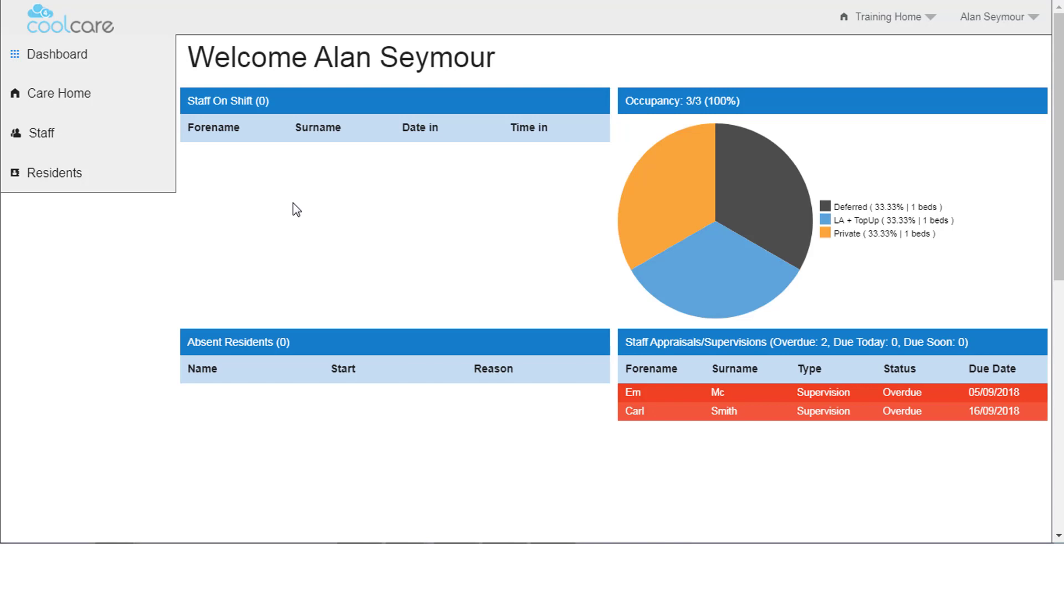
Open the Room 3 resident's record from Residents > Resident Records.
click(43, 182)
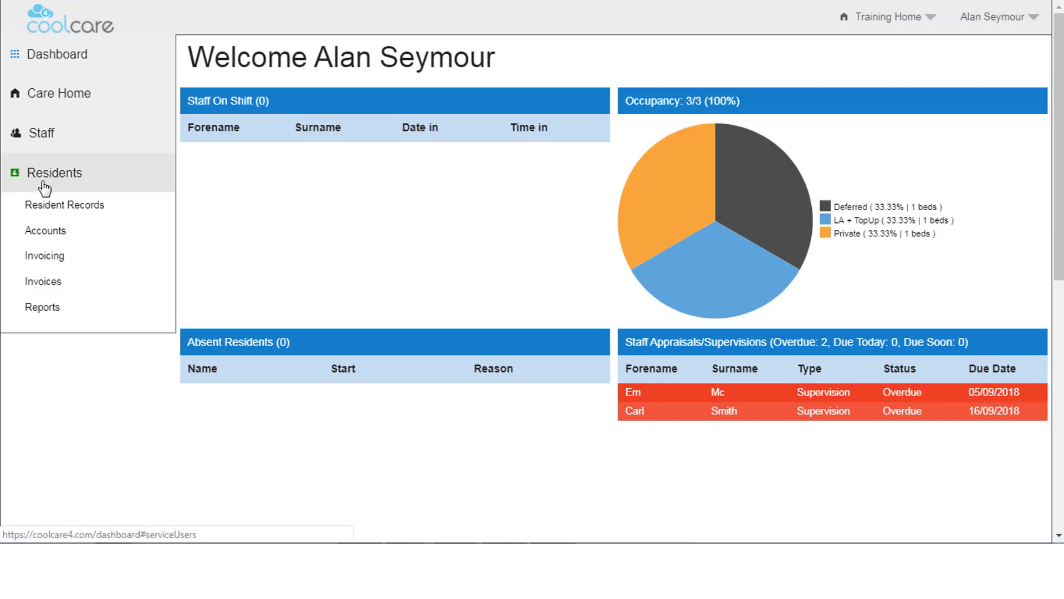
click(61, 208)
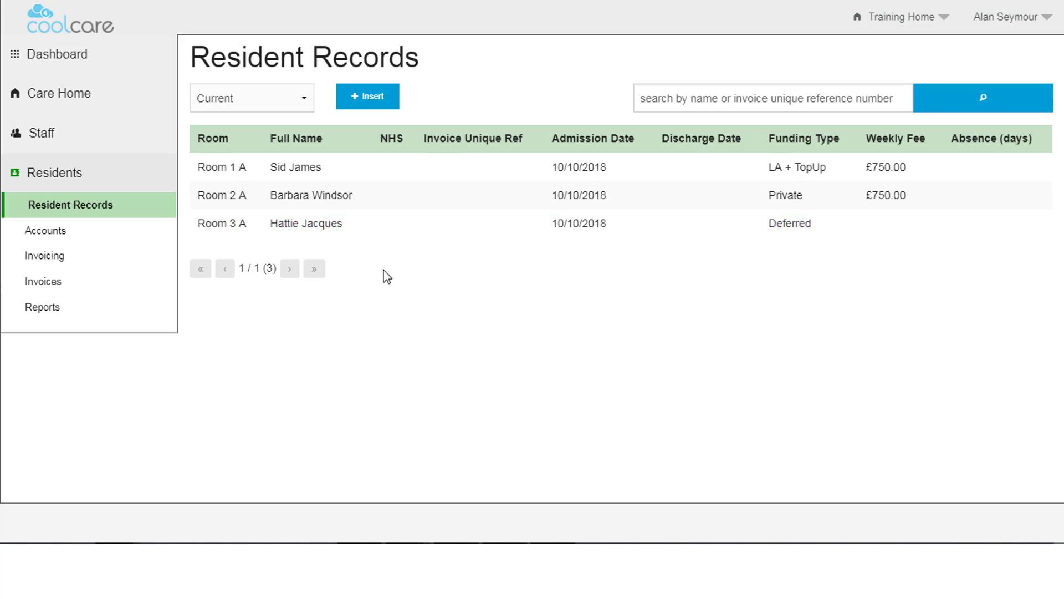
click(354, 231)
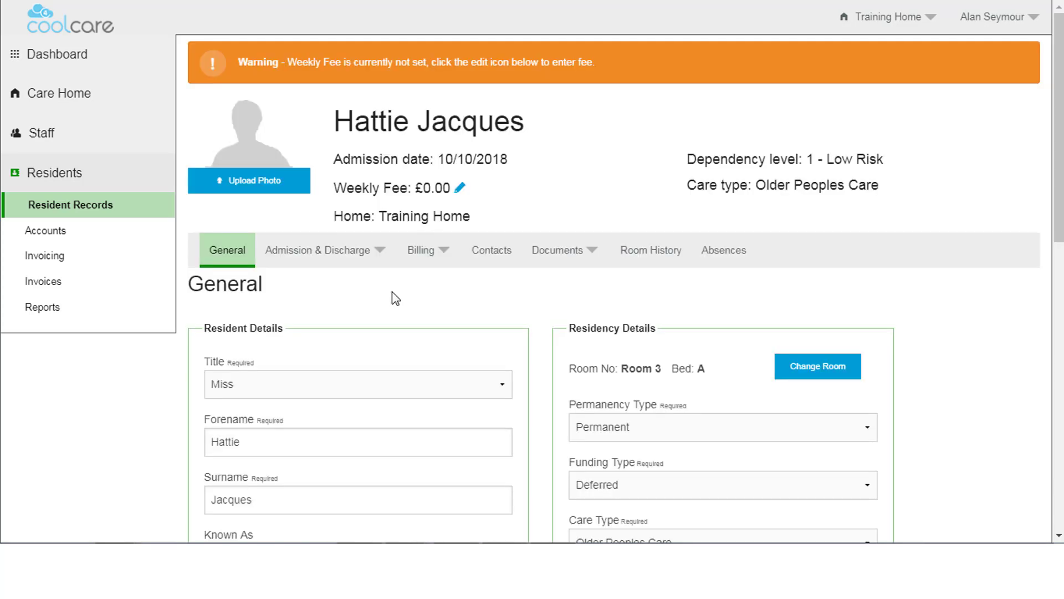
Change the resident's weekly fee to £750.00 and save it.
click(461, 189)
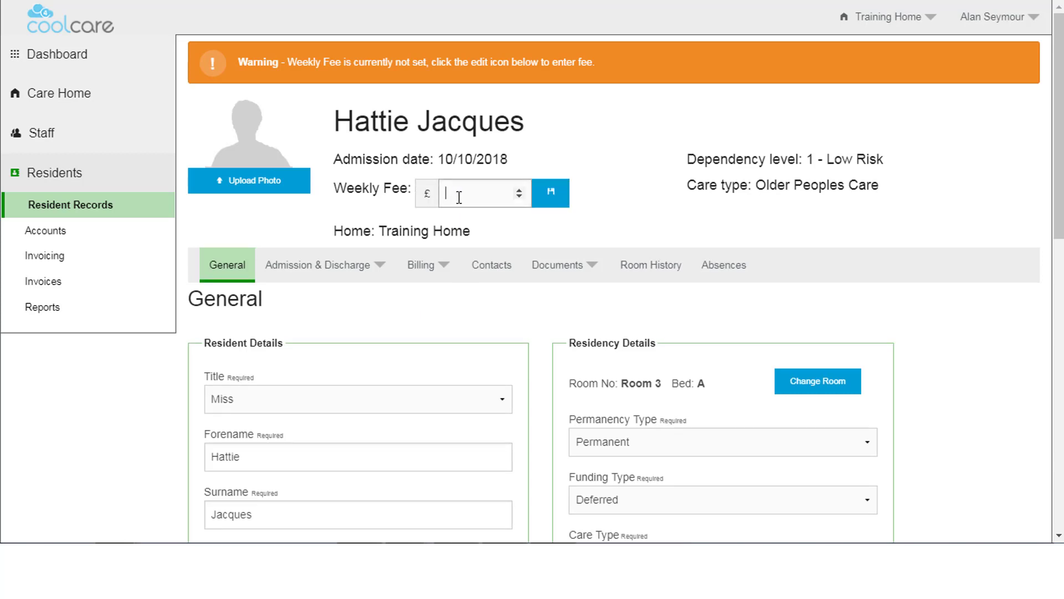
text(750)
click(554, 198)
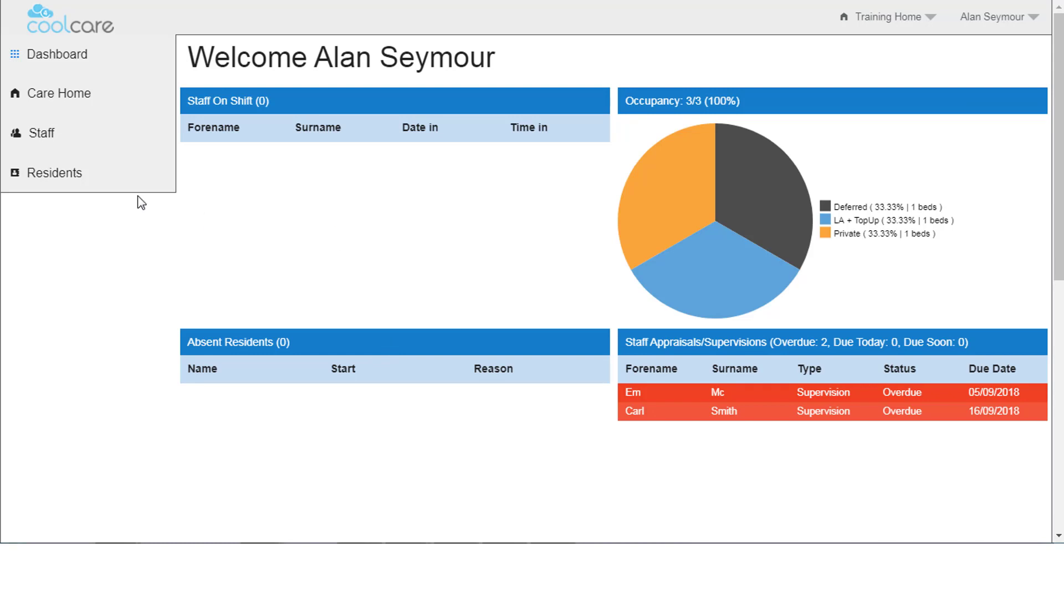
Reopen the Room 3 resident's record and go to Billing > Fee Contracts.
click(53, 177)
click(56, 206)
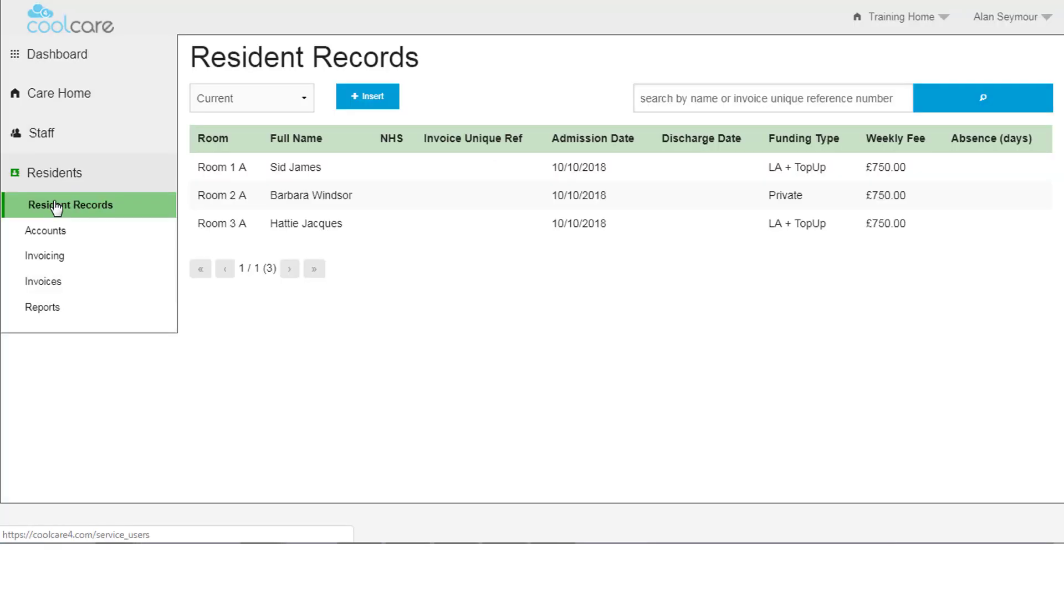
click(289, 225)
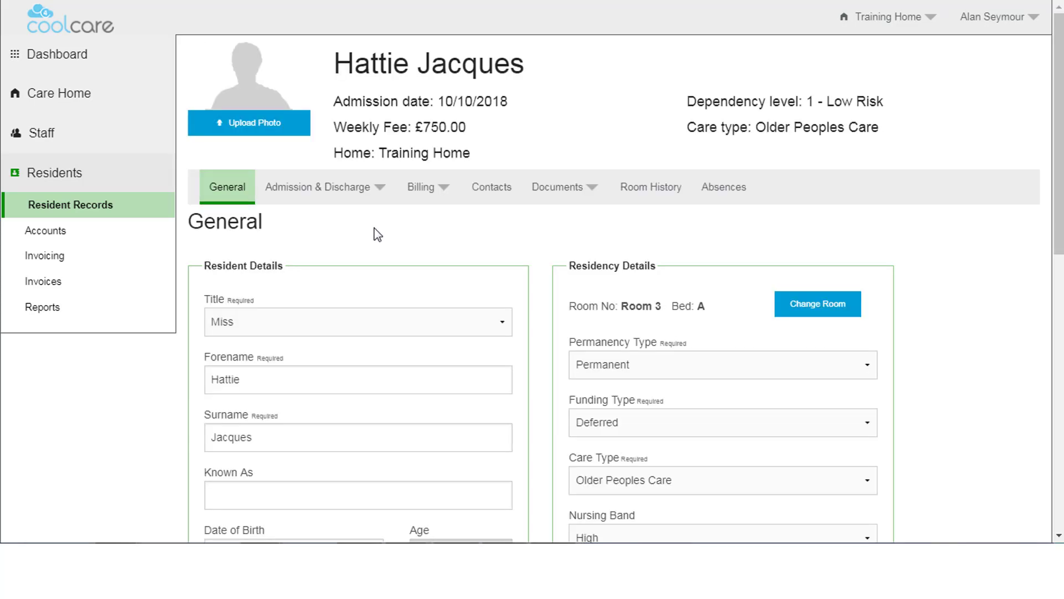
click(451, 193)
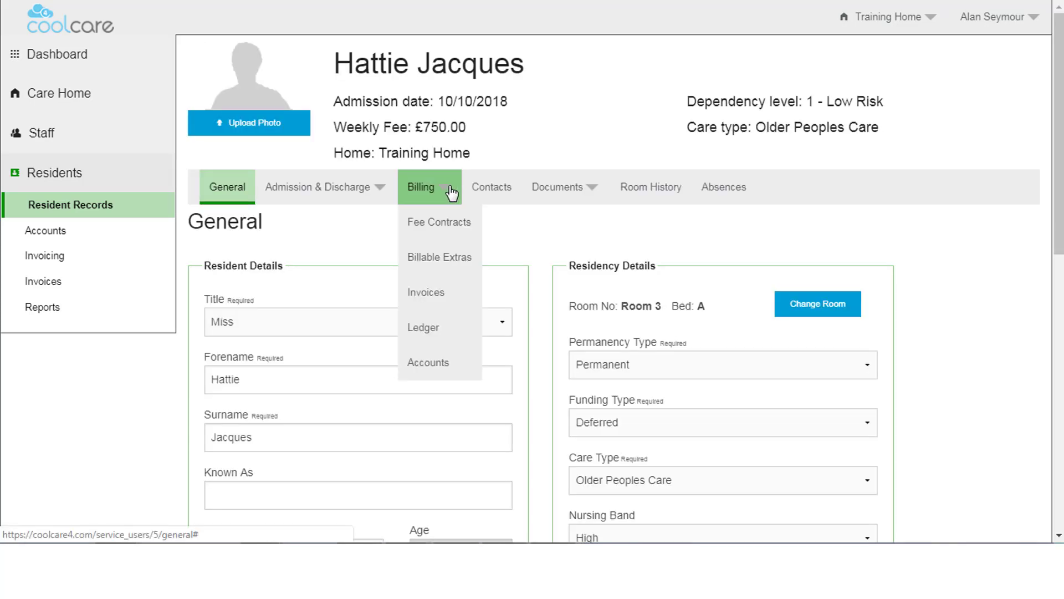
click(439, 225)
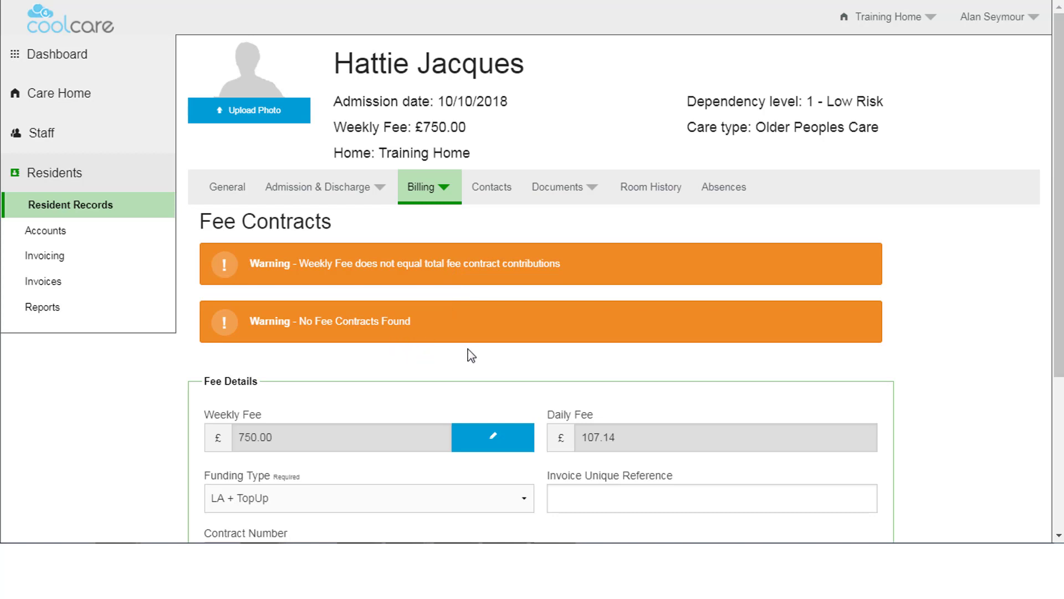
scroll(757, 407, down, 3)
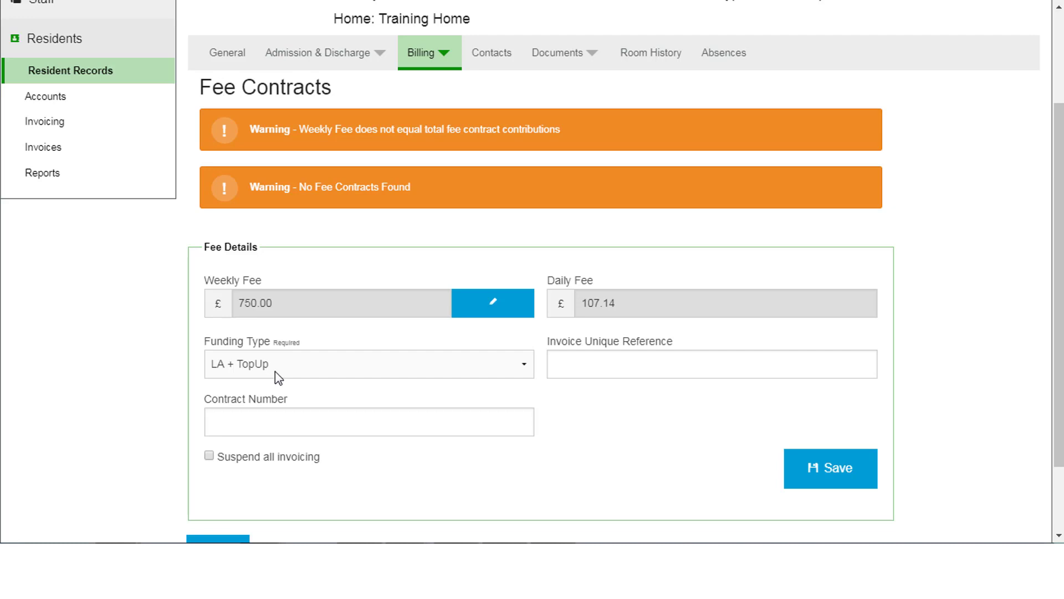
click(588, 361)
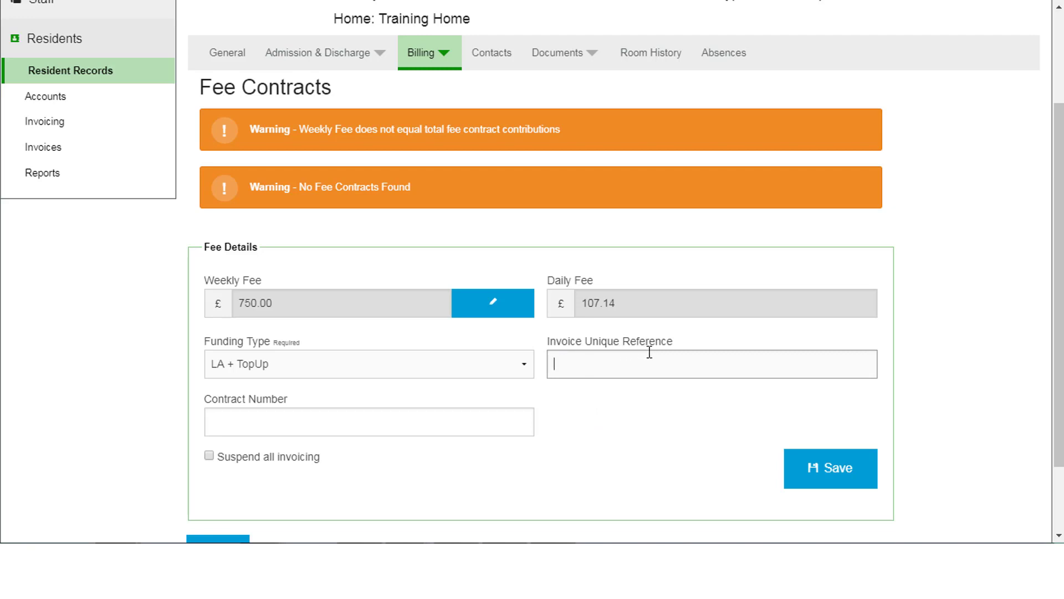
click(256, 427)
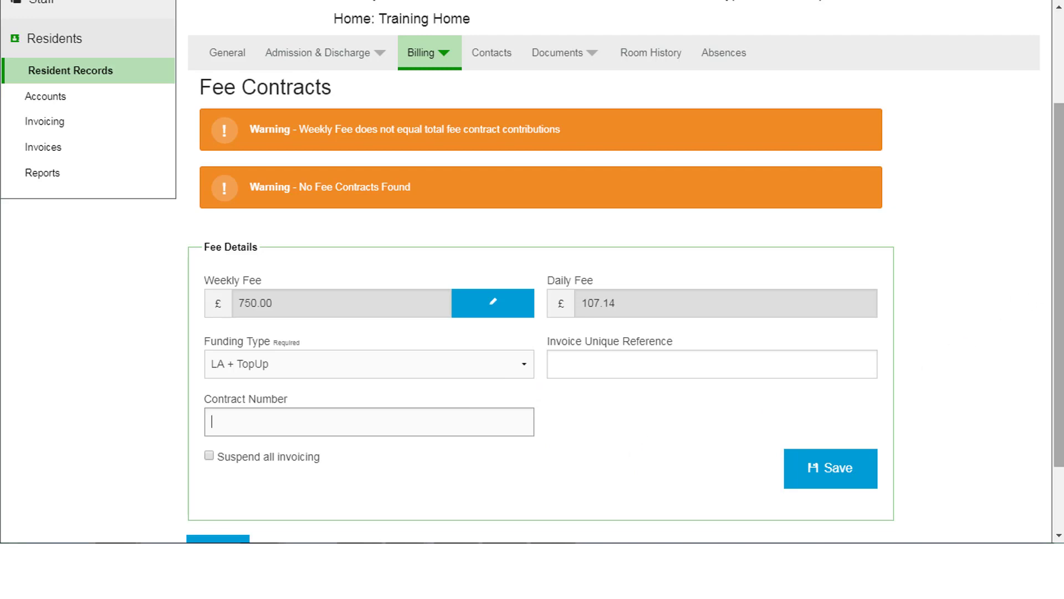
scroll(1009, 409, down, 2)
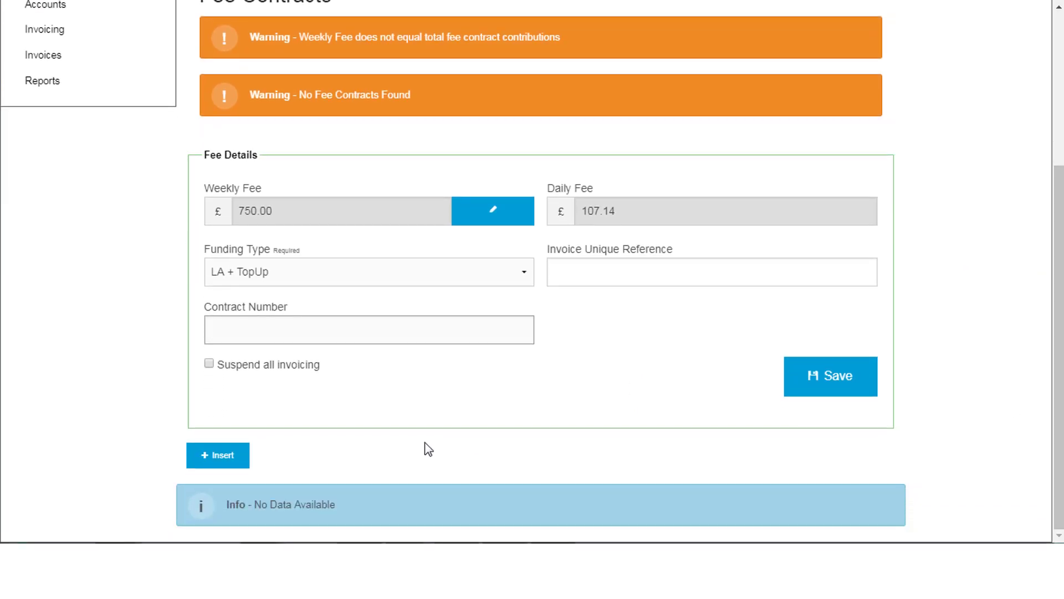
Insert a new fee contract on --New Account-- with an auto-generated account reference.
click(209, 462)
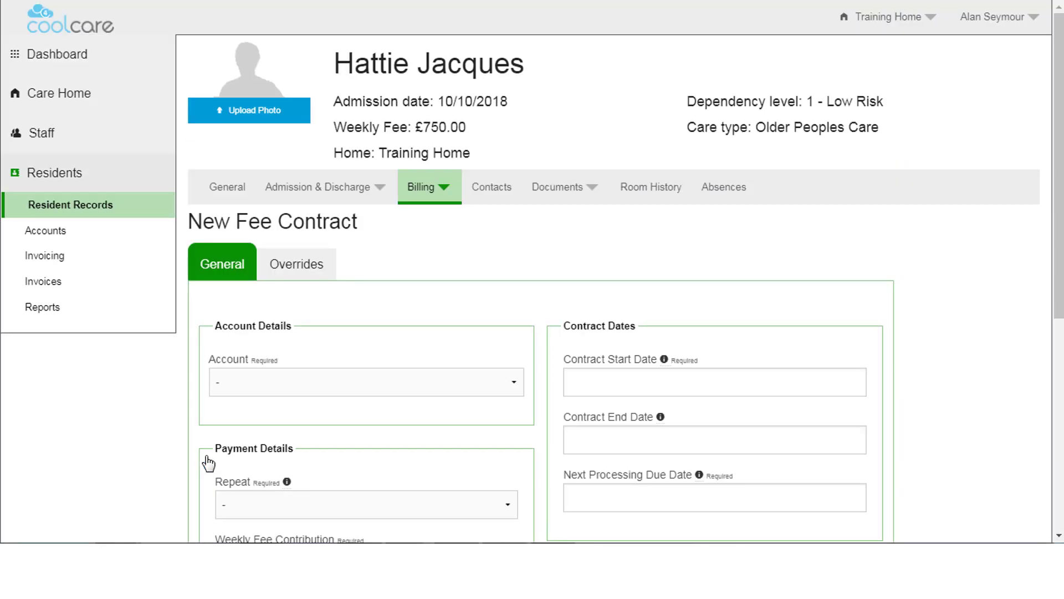
click(328, 380)
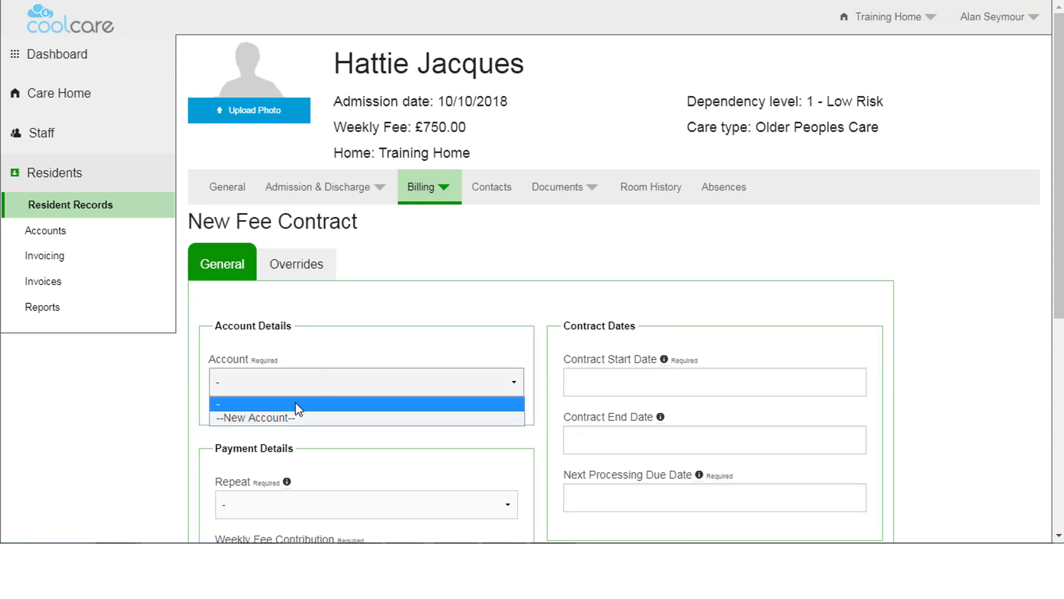
click(283, 425)
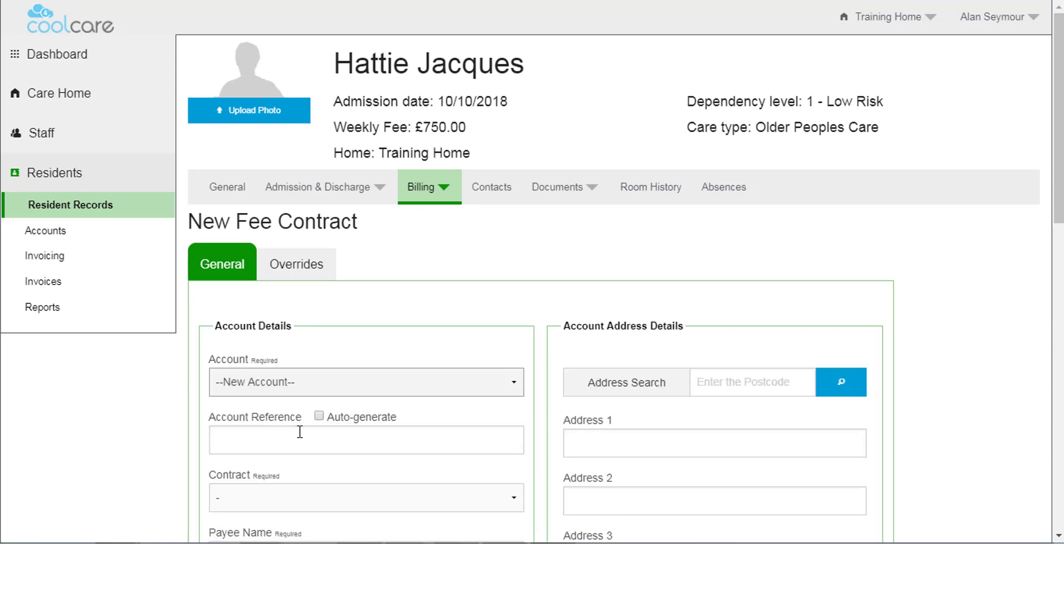
click(230, 440)
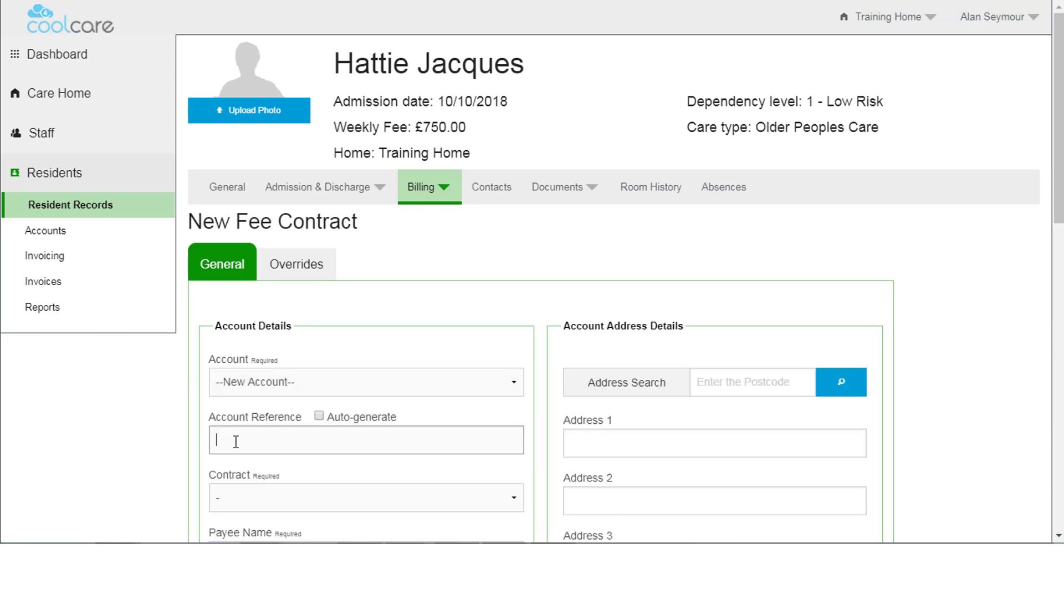
click(319, 415)
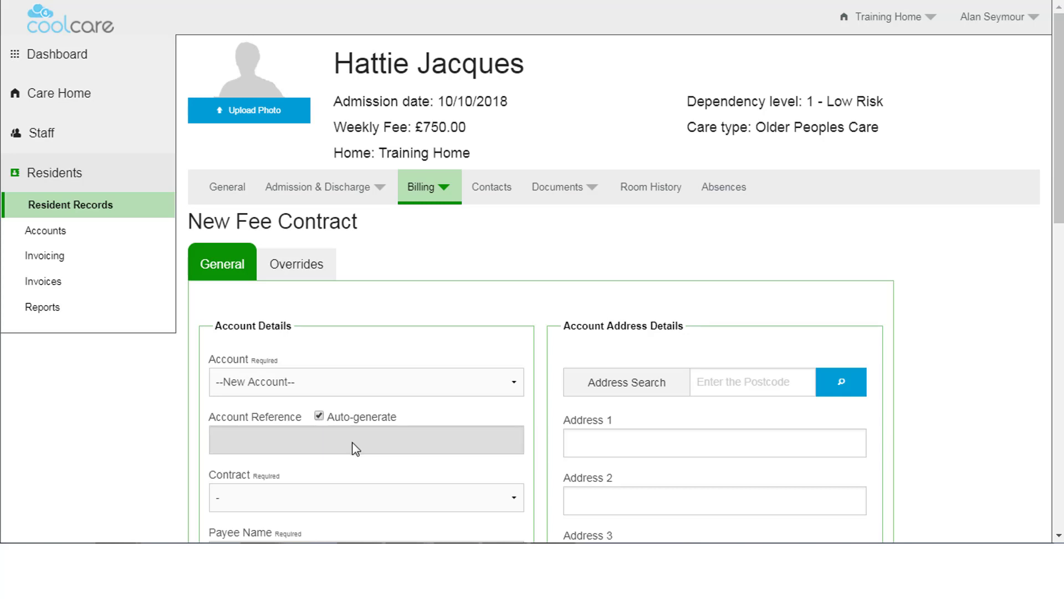
scroll(702, 370, down, 5)
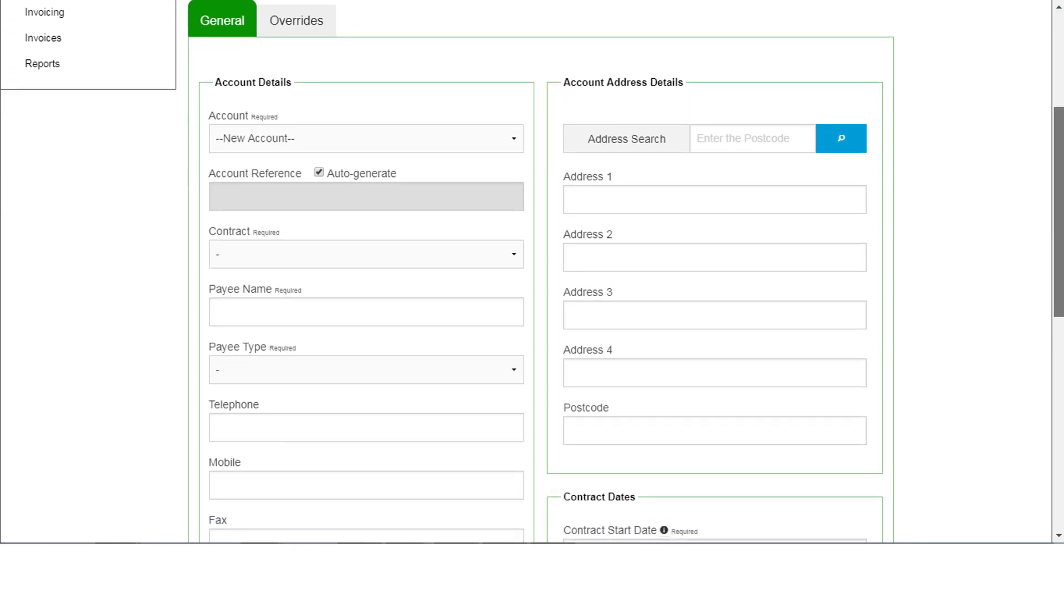
click(510, 255)
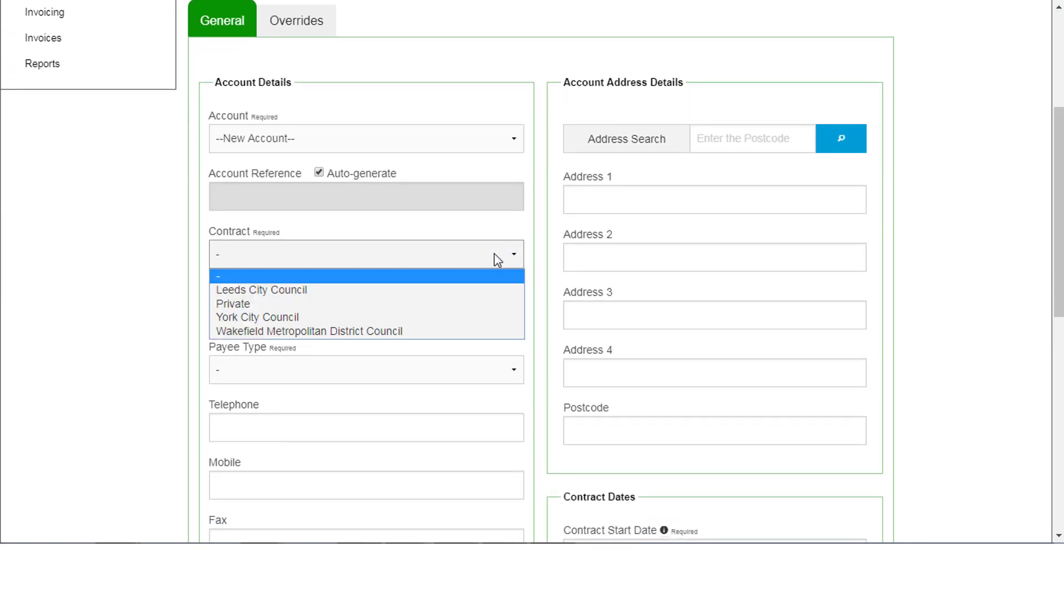
Set the contract to Wakefield Metropolitan District Council, payee WMDC Finance, payee type Local Authority.
click(320, 332)
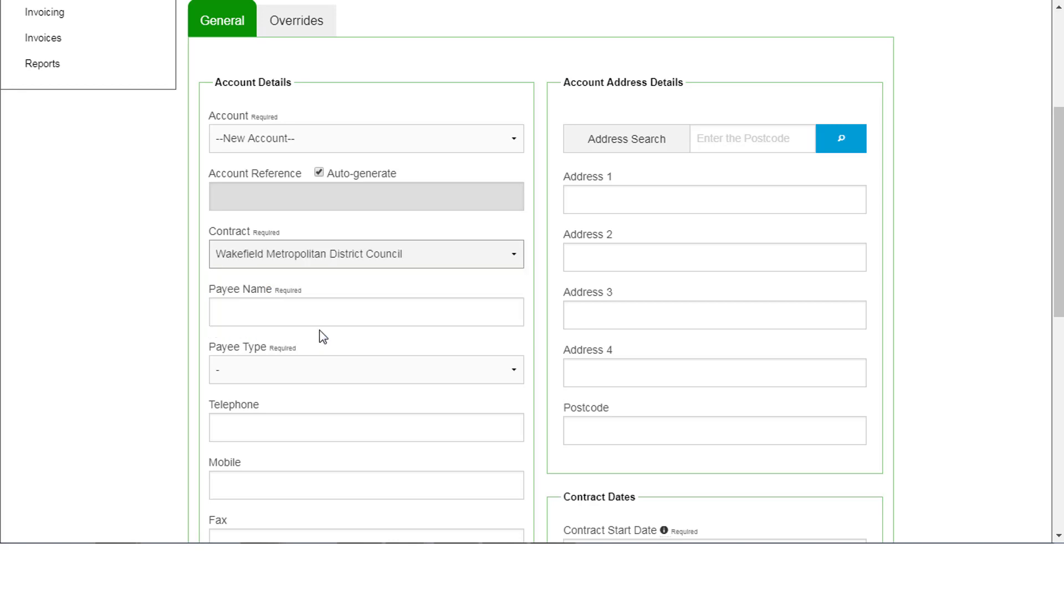
click(294, 316)
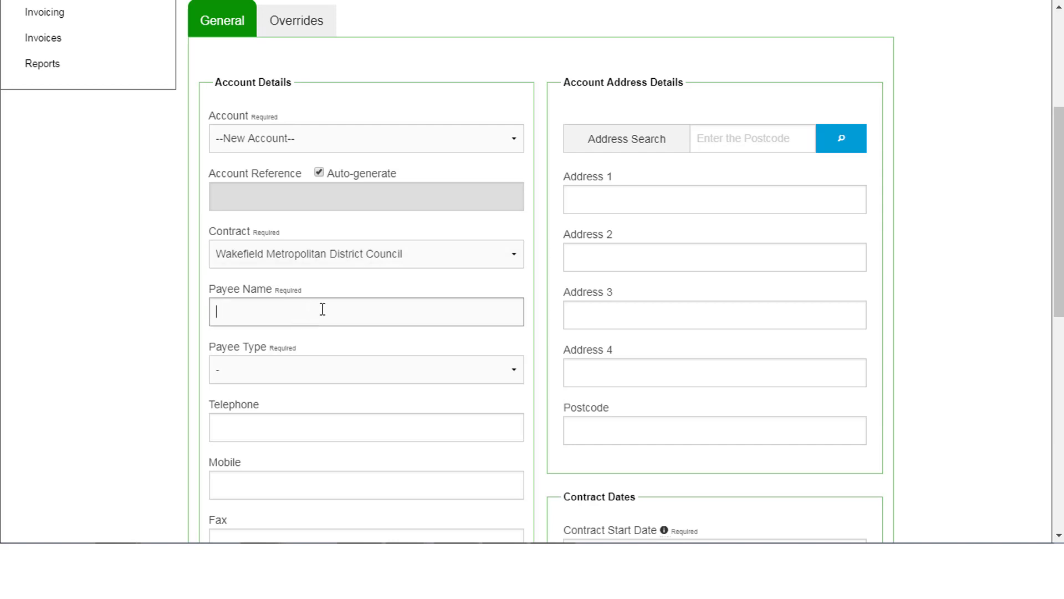
text(WMDC Finance)
click(310, 369)
click(286, 407)
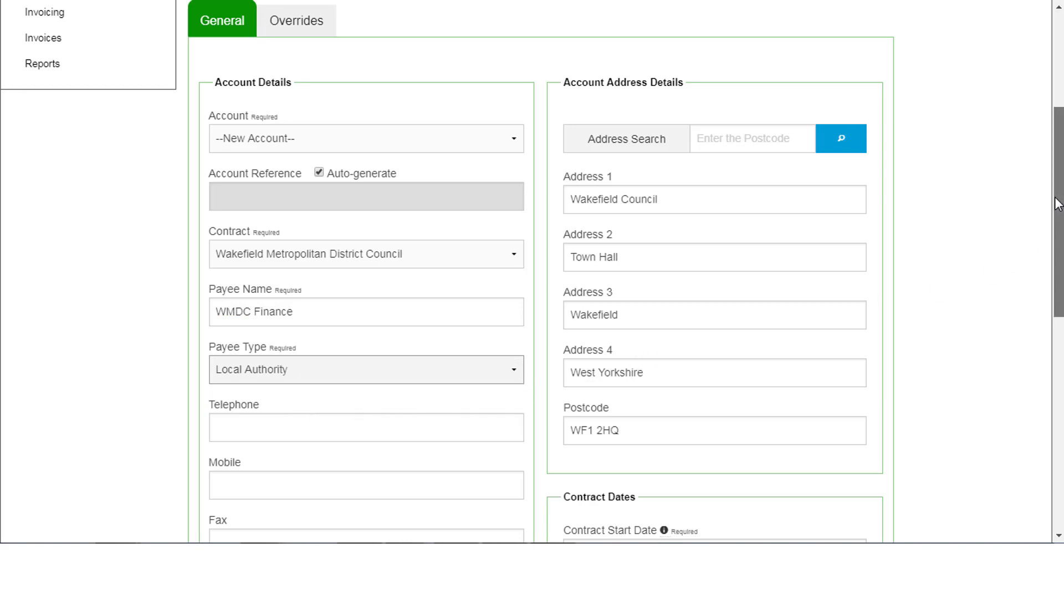
scroll(1058, 216, down, 1)
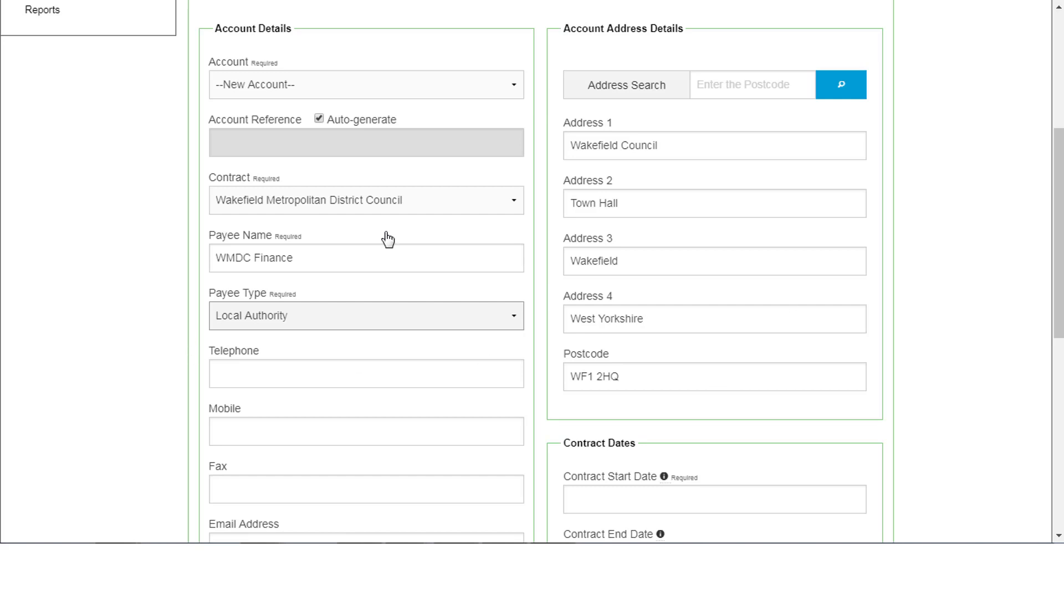
drag(1060, 234, 1060, 383)
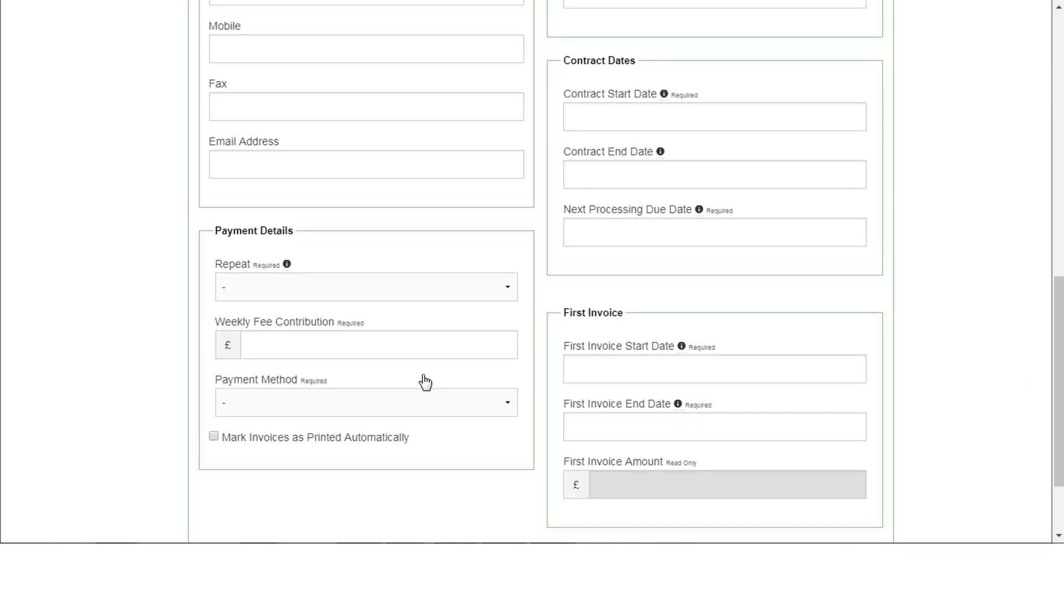
Repeat billing every 28 Fixed Days with a £500 weekly fee contribution paid by BAC.
scroll(1028, 382, down, 1)
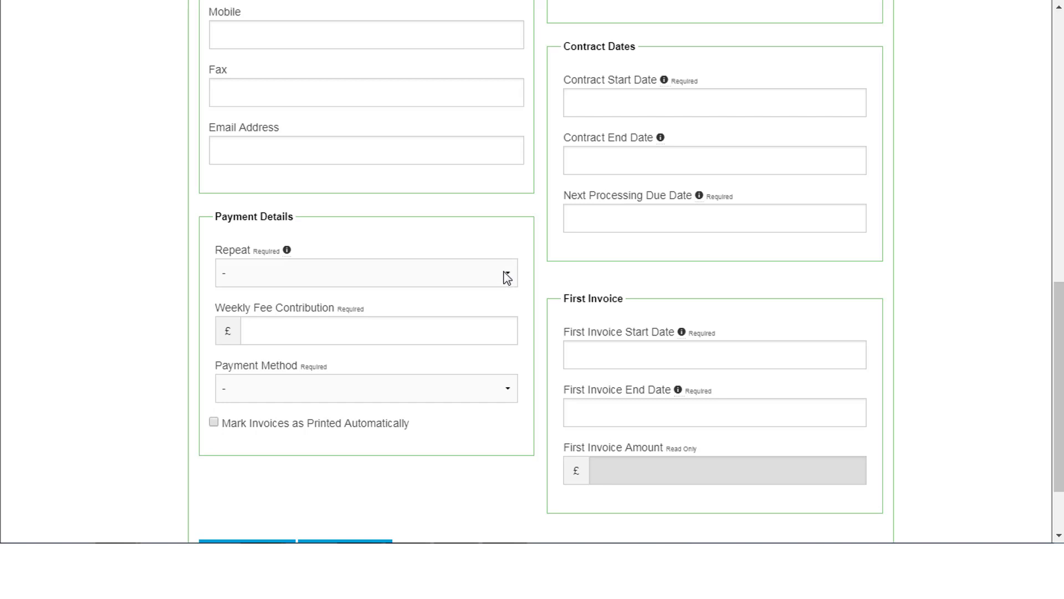
mouse_move(284, 250)
click(313, 276)
click(292, 311)
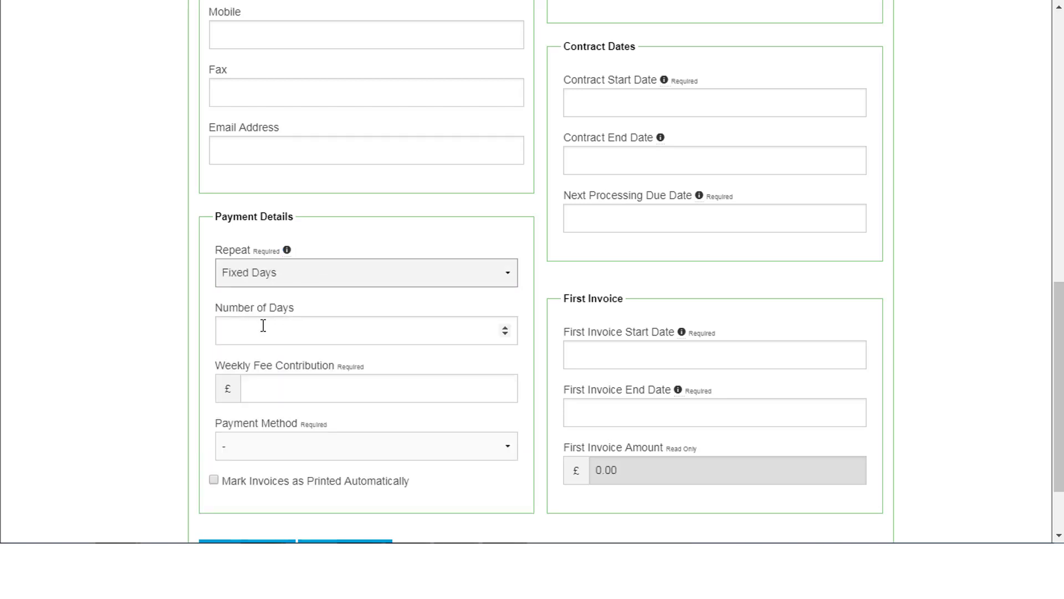
click(265, 327)
text(28)
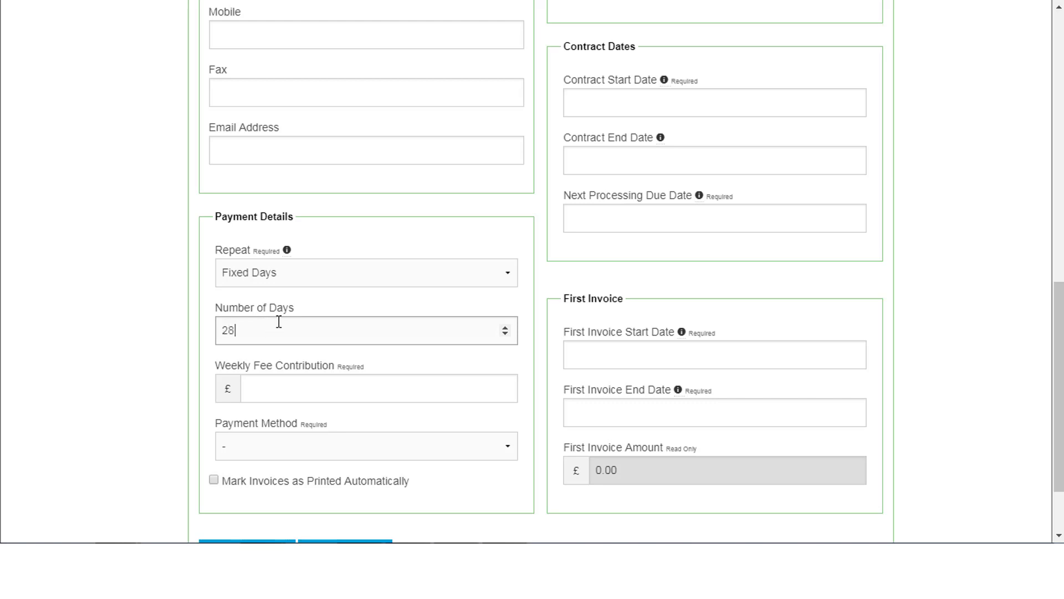
click(267, 388)
text(500)
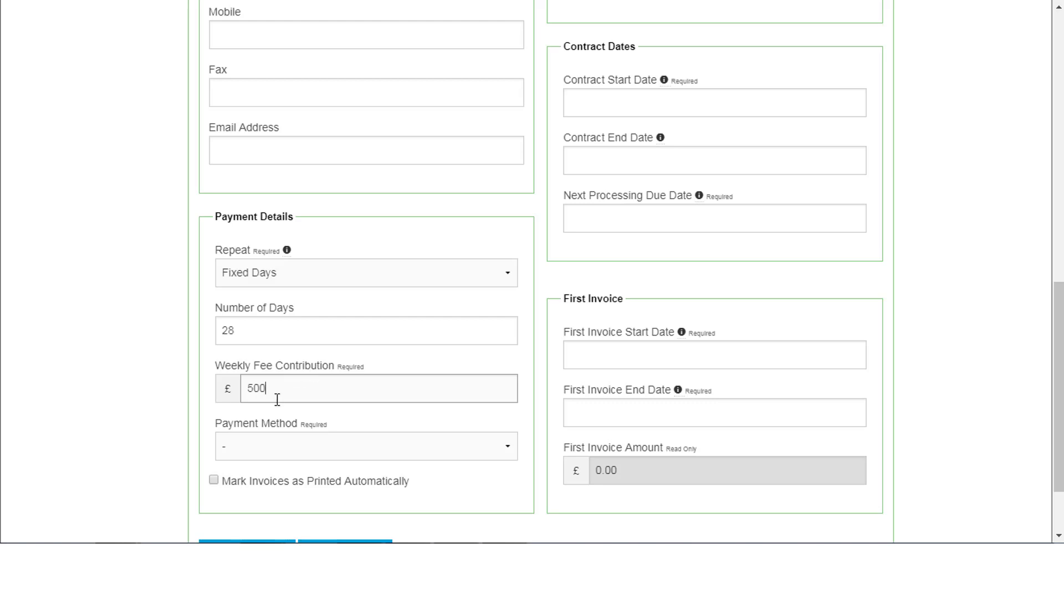
click(244, 445)
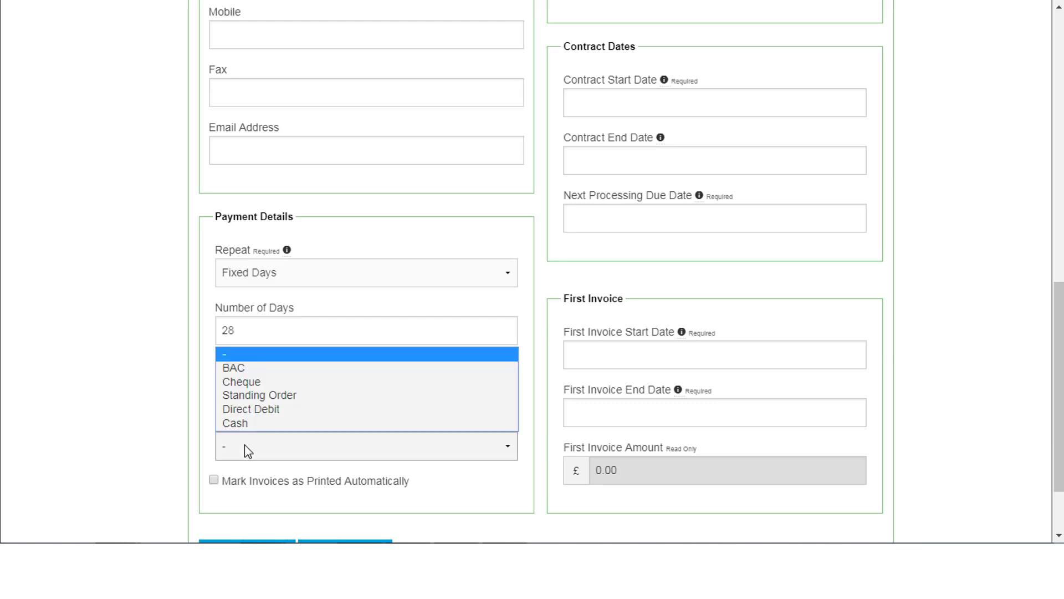
click(248, 368)
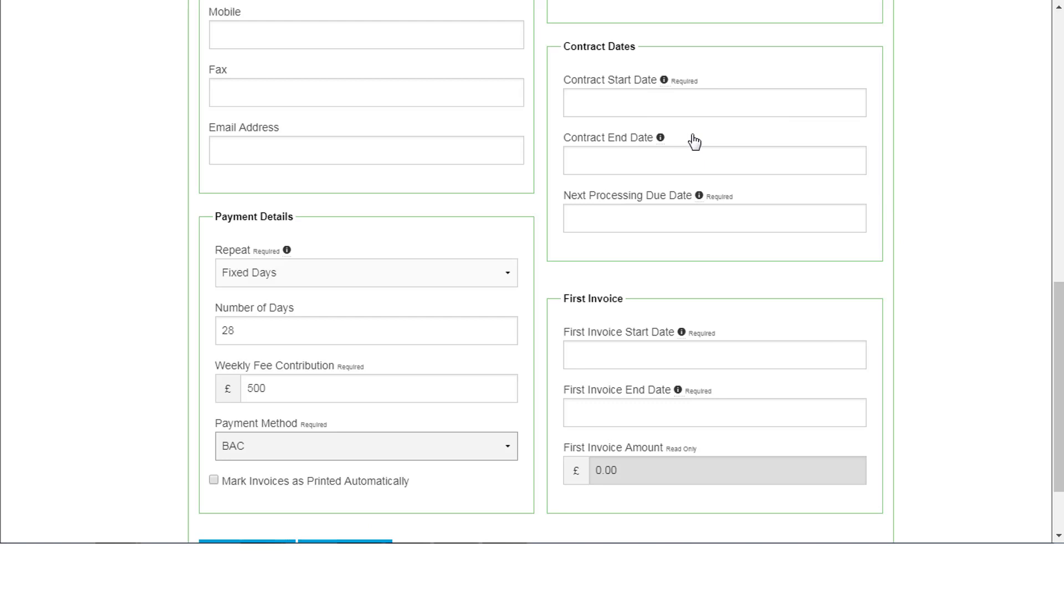
Set contract start 10/10/2018, next processing due 28/10/2018, and first invoice start 10/10/2018.
scroll(695, 140, up, 2)
mouse_move(665, 168)
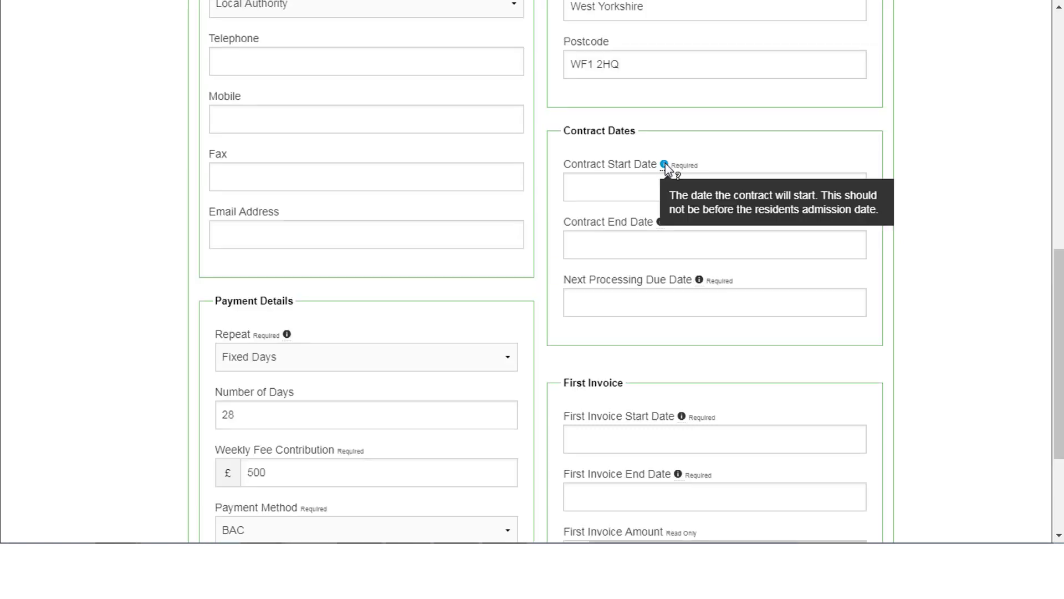
click(577, 186)
click(659, 301)
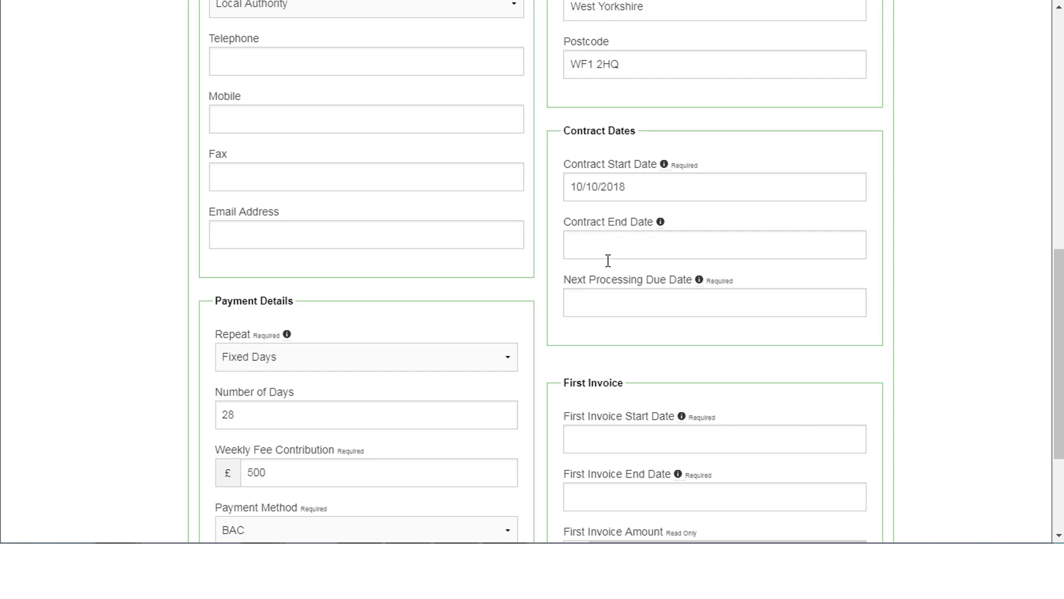
click(581, 307)
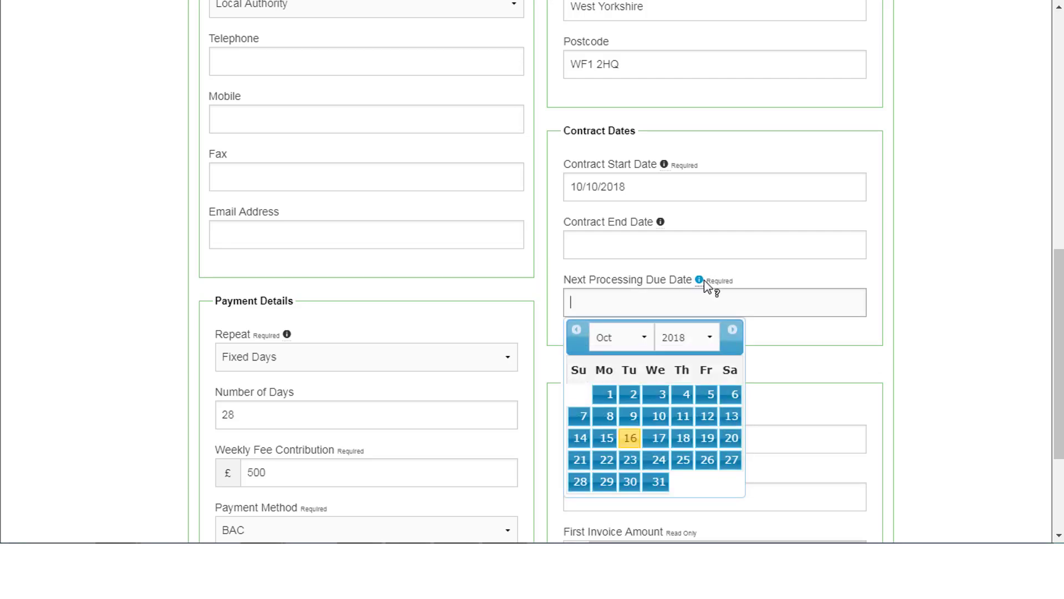
mouse_move(700, 279)
text(28)
click(580, 483)
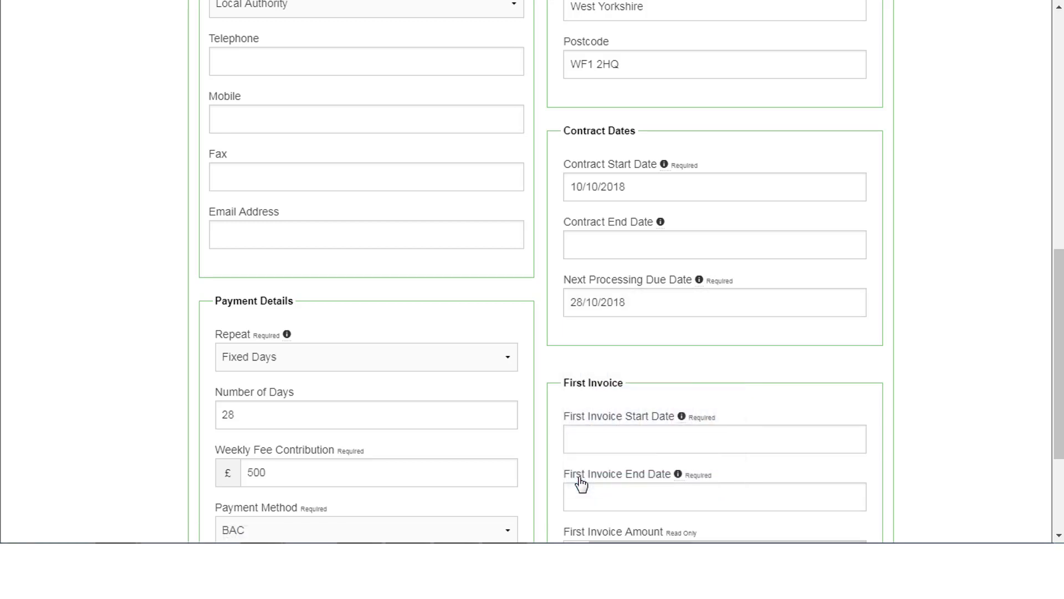
click(583, 442)
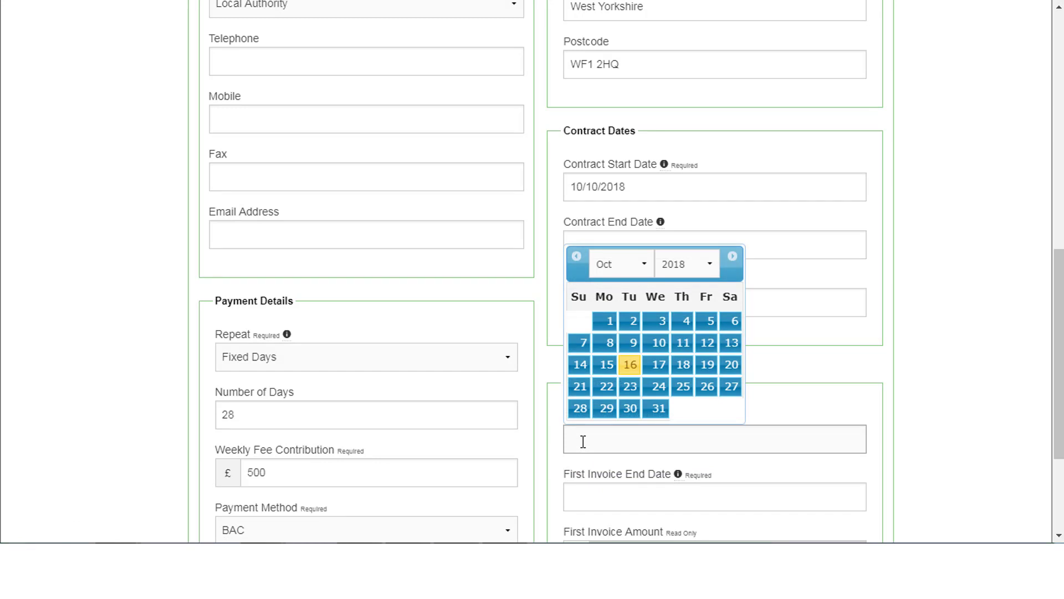
click(658, 342)
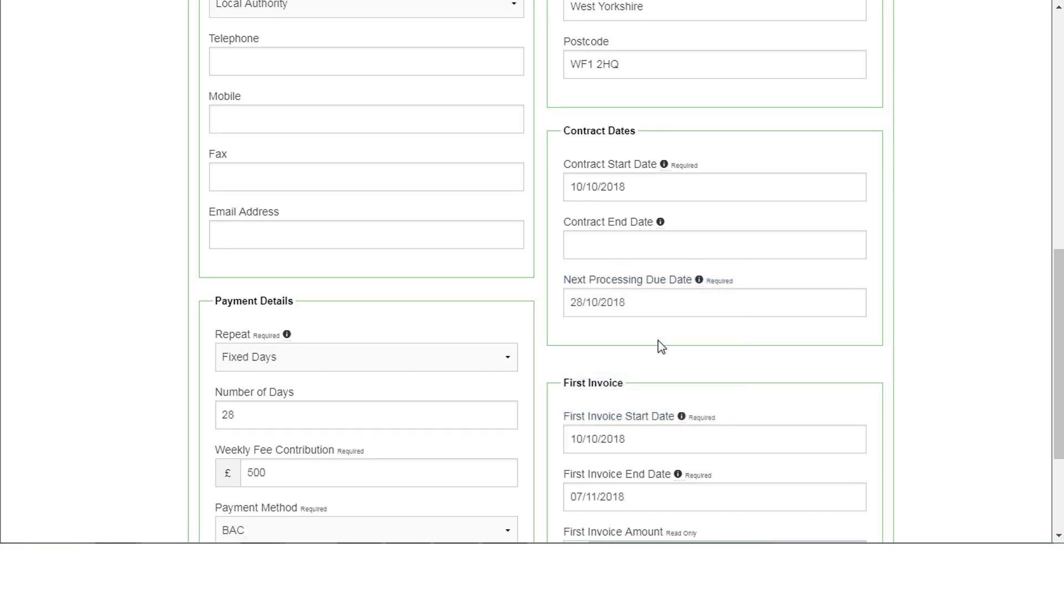
scroll(310, 417, down, 2)
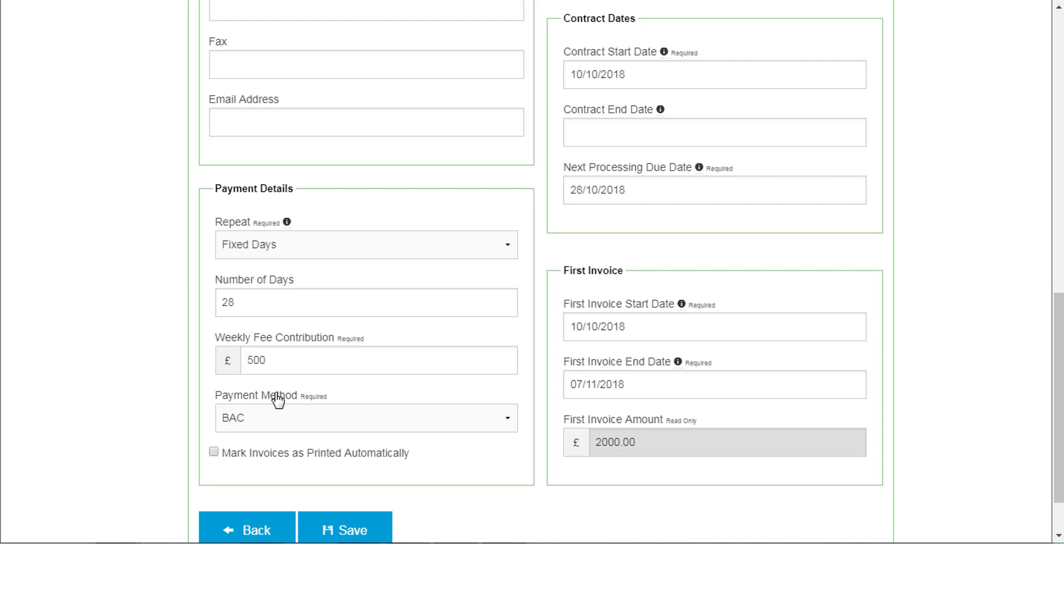
scroll(277, 399, down, 2)
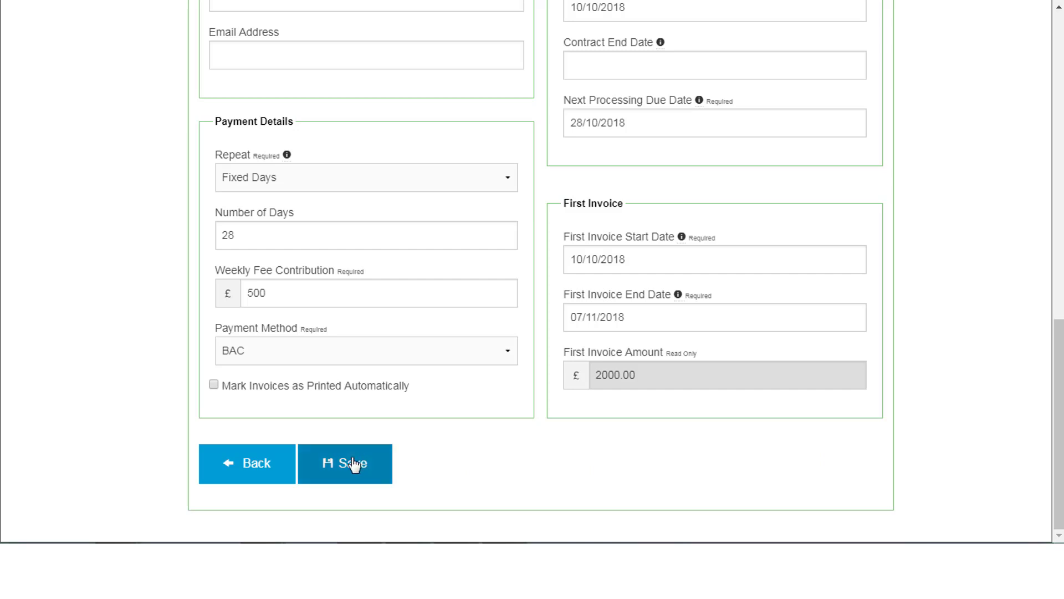
Save the WMDC Finance Fixed Days fee contract.
click(353, 465)
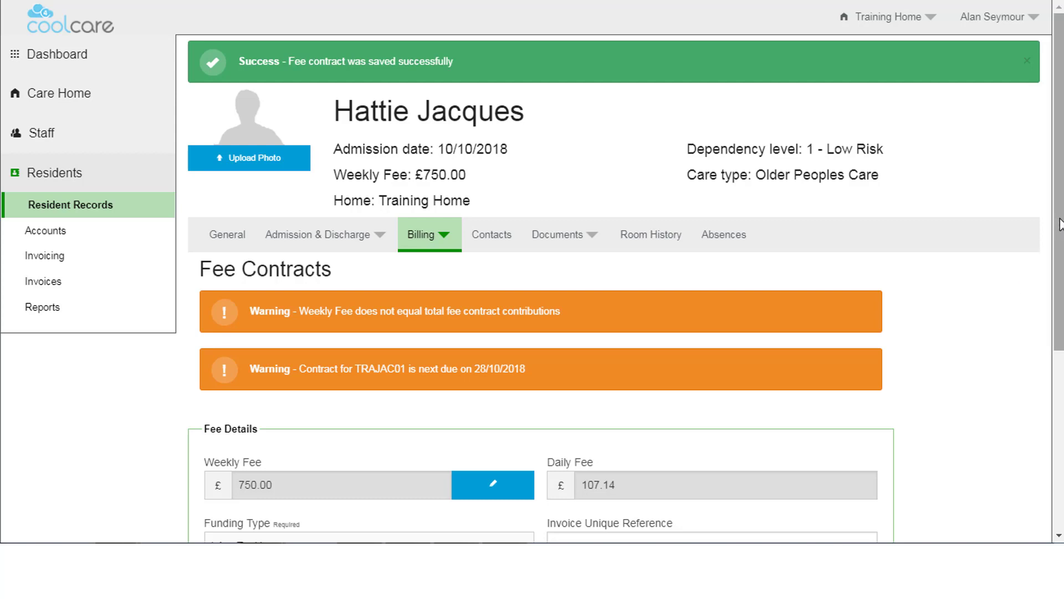
drag(1059, 229, 1060, 256)
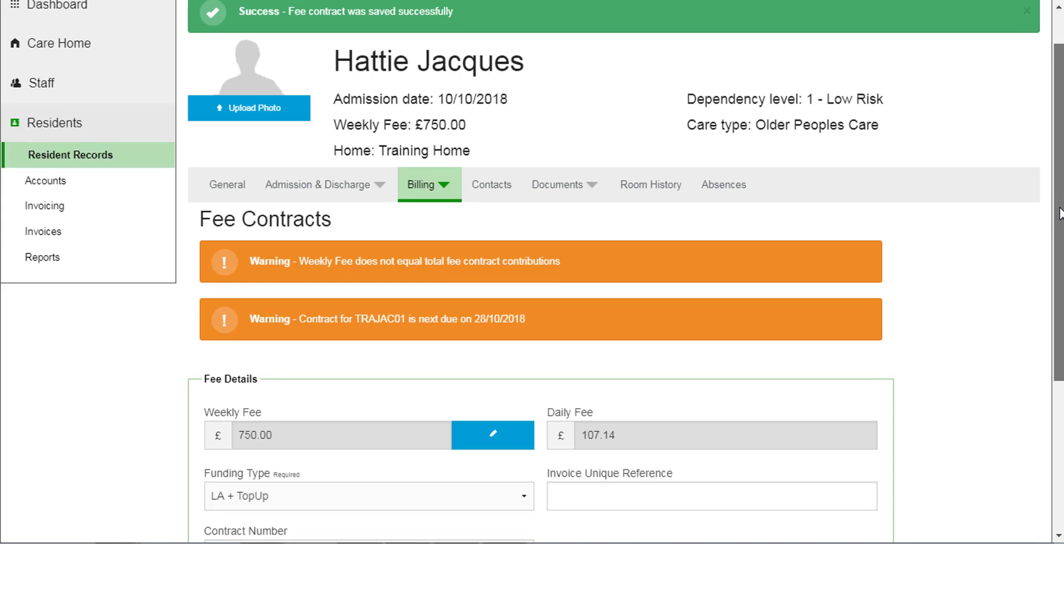
scroll(524, 273, down, 5)
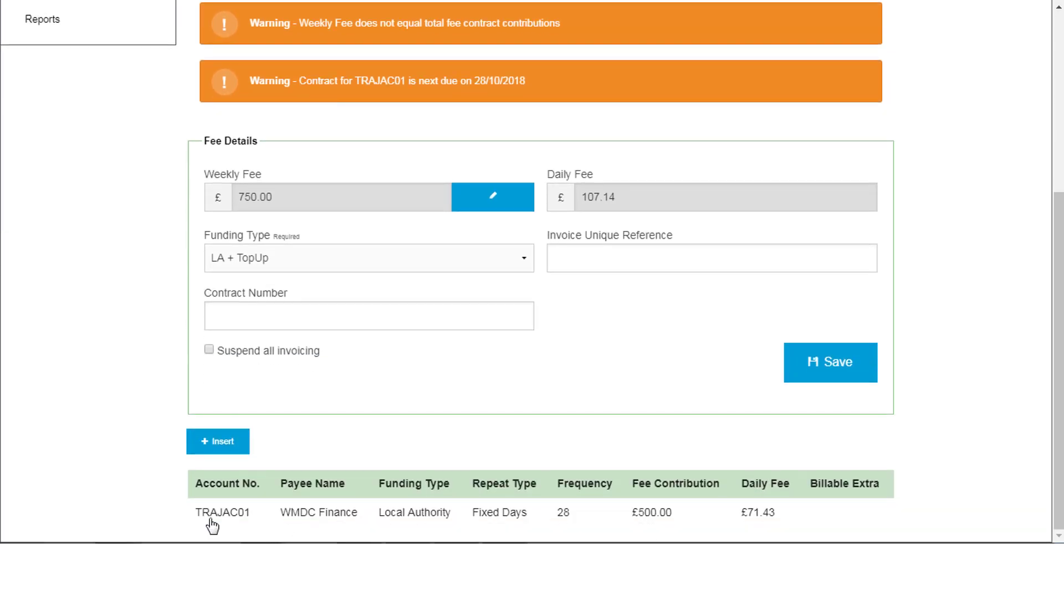
Reopen the saved WMDC Finance contract to review it, then return to the contributions table.
click(570, 514)
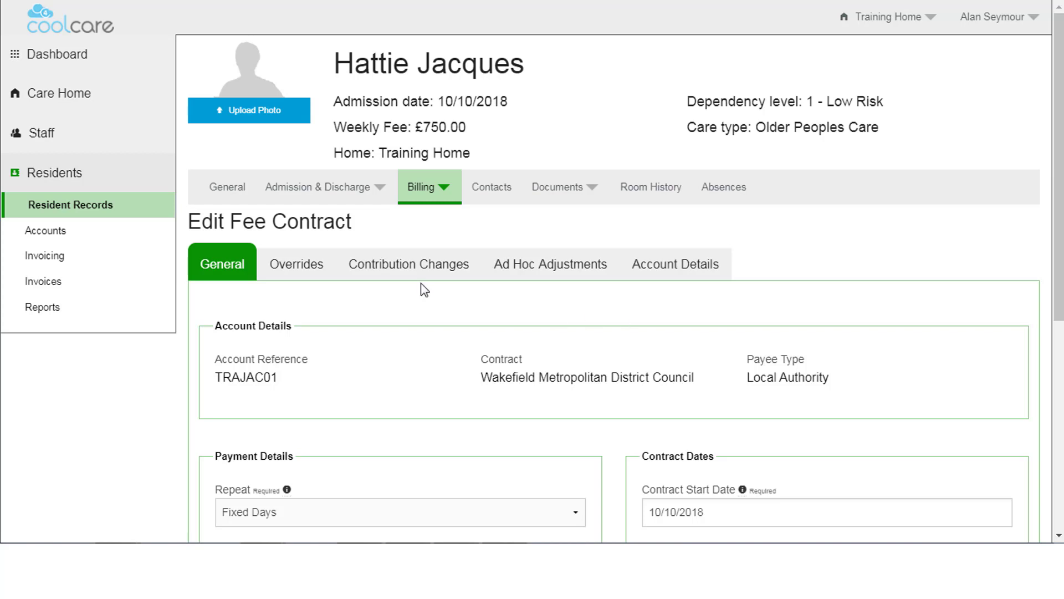
click(13, 0)
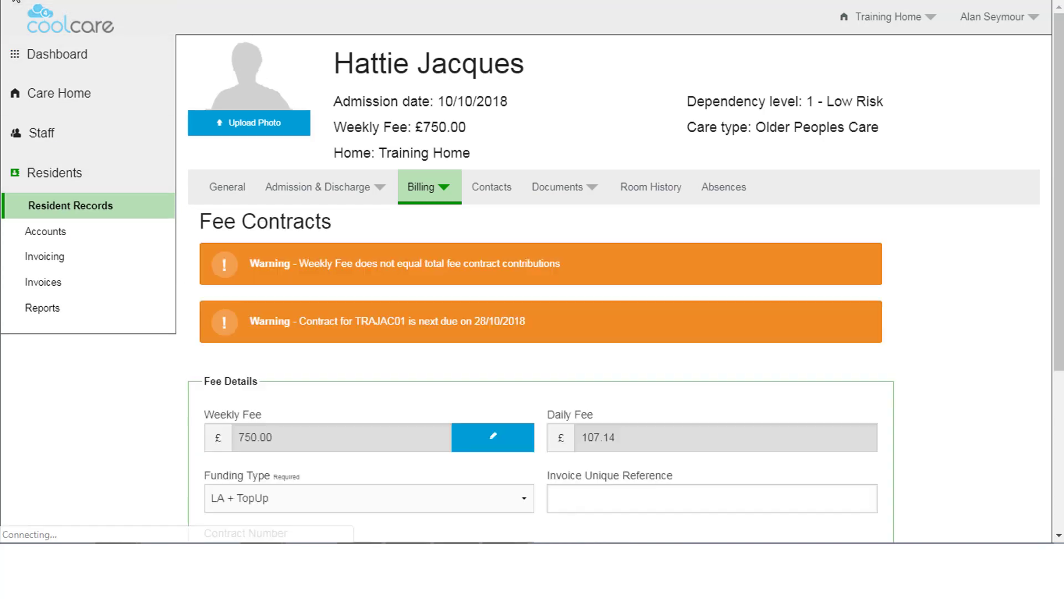
scroll(316, 245, down, 4)
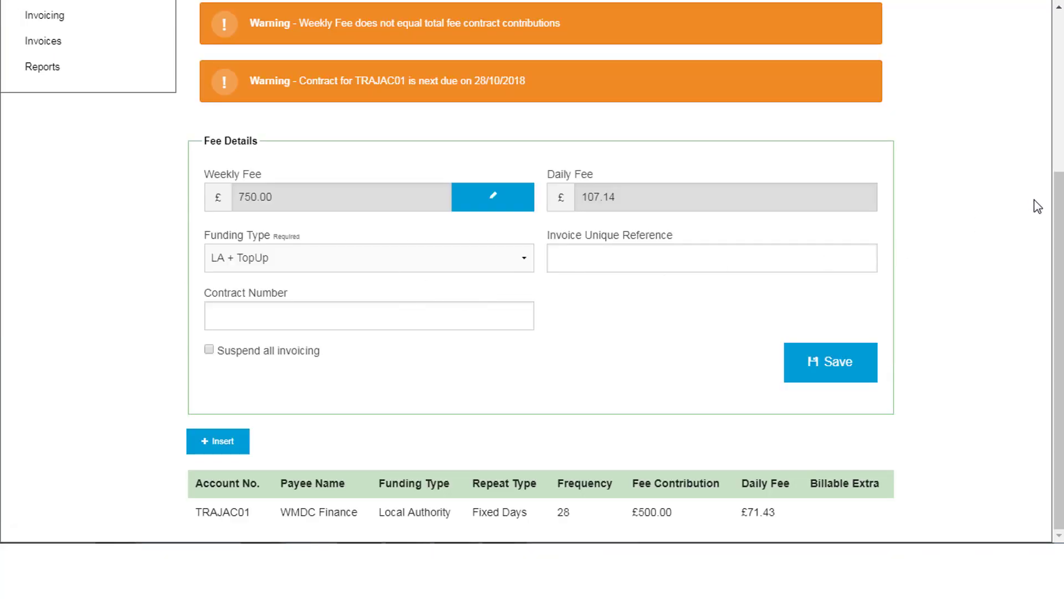
Insert a fee contract with a new auto-referenced payee account under the Wakefield Metropolitan District Council contract.
click(220, 449)
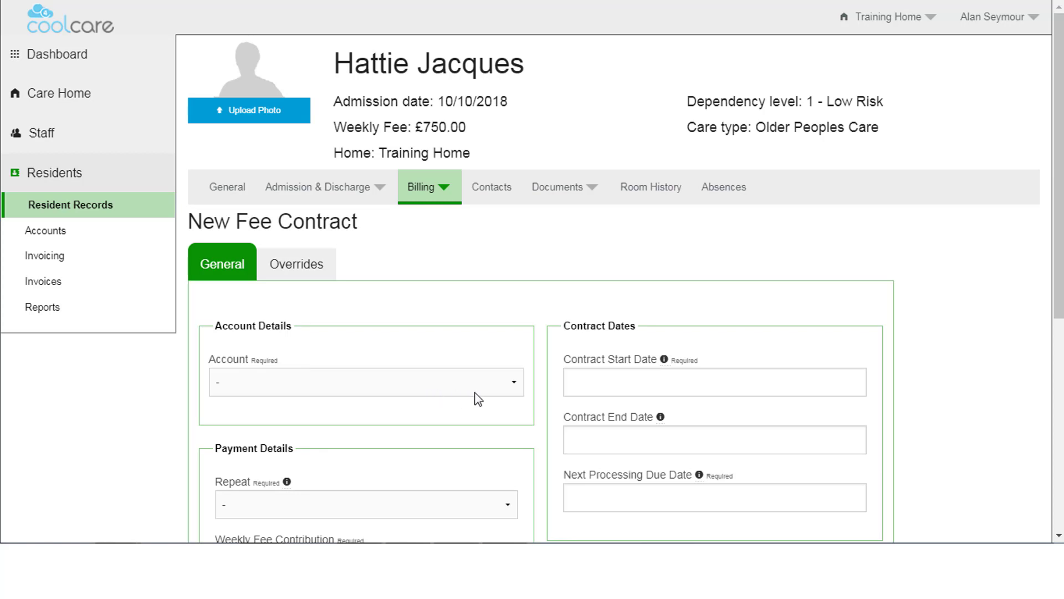
click(513, 383)
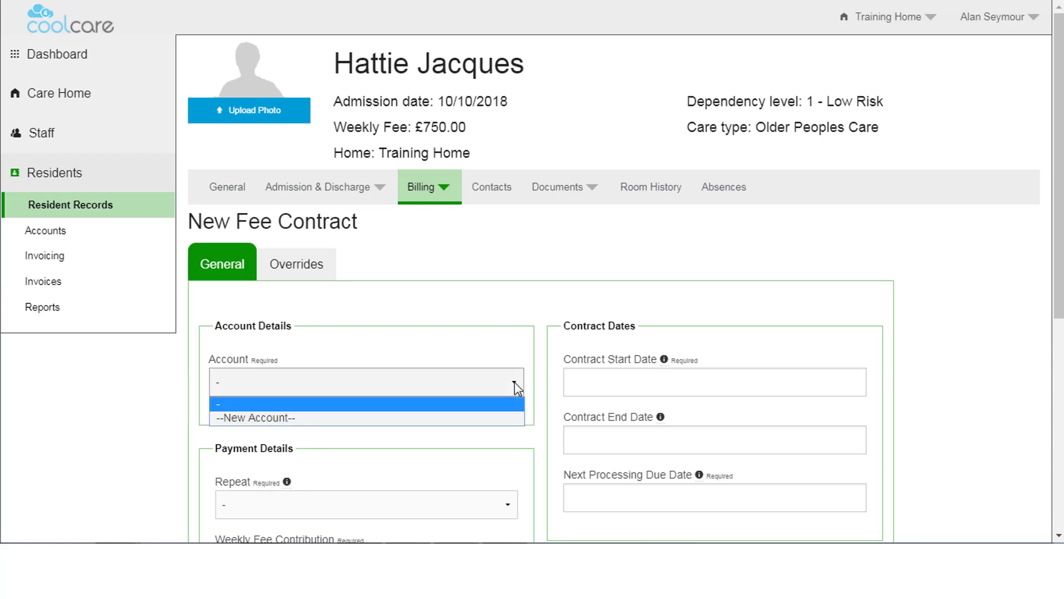
click(367, 418)
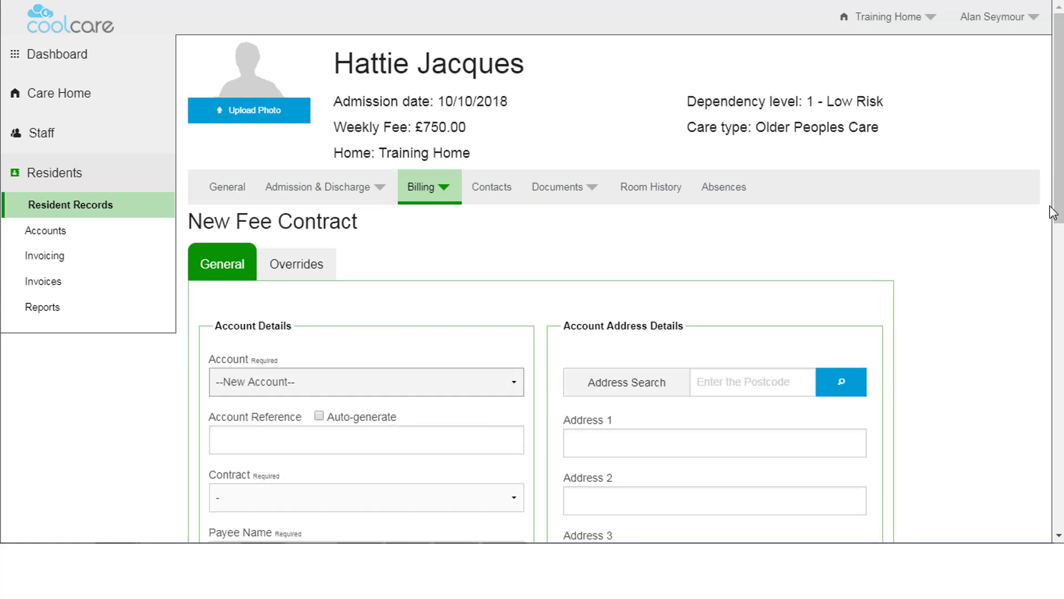
scroll(779, 317, down, 5)
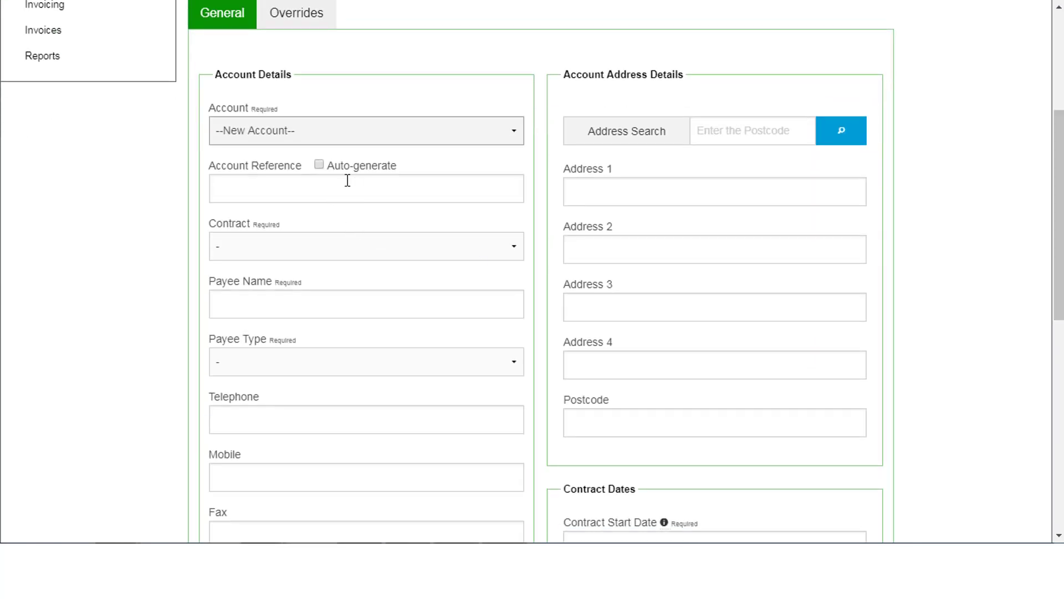
click(320, 165)
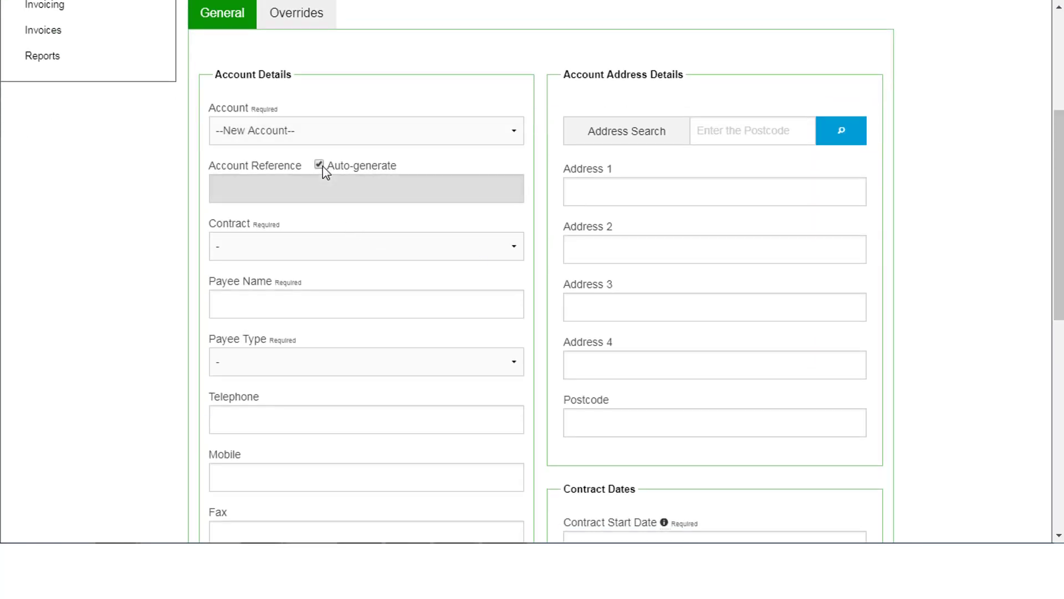
click(333, 252)
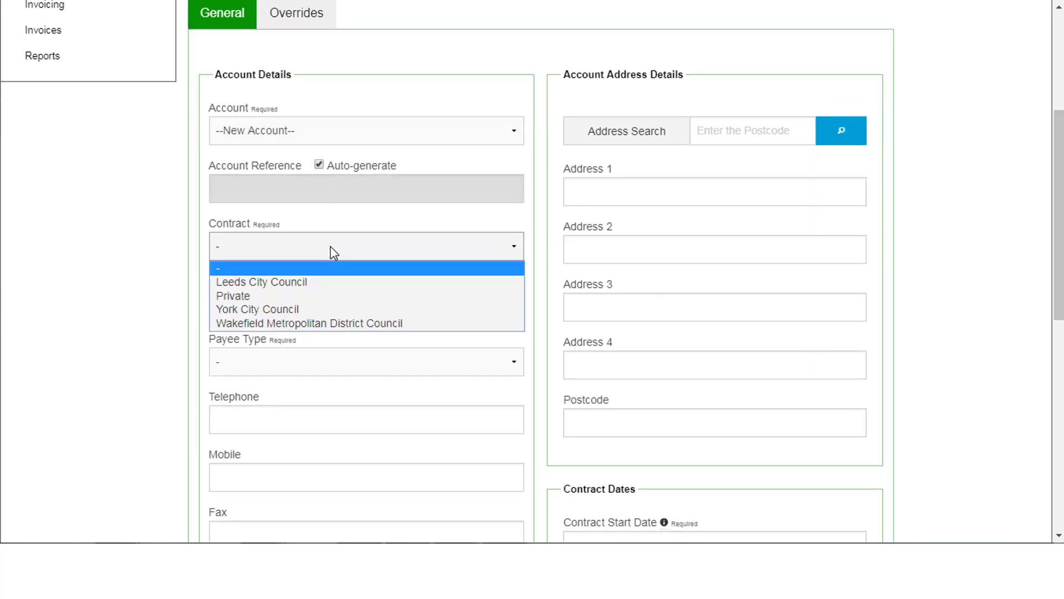
click(309, 324)
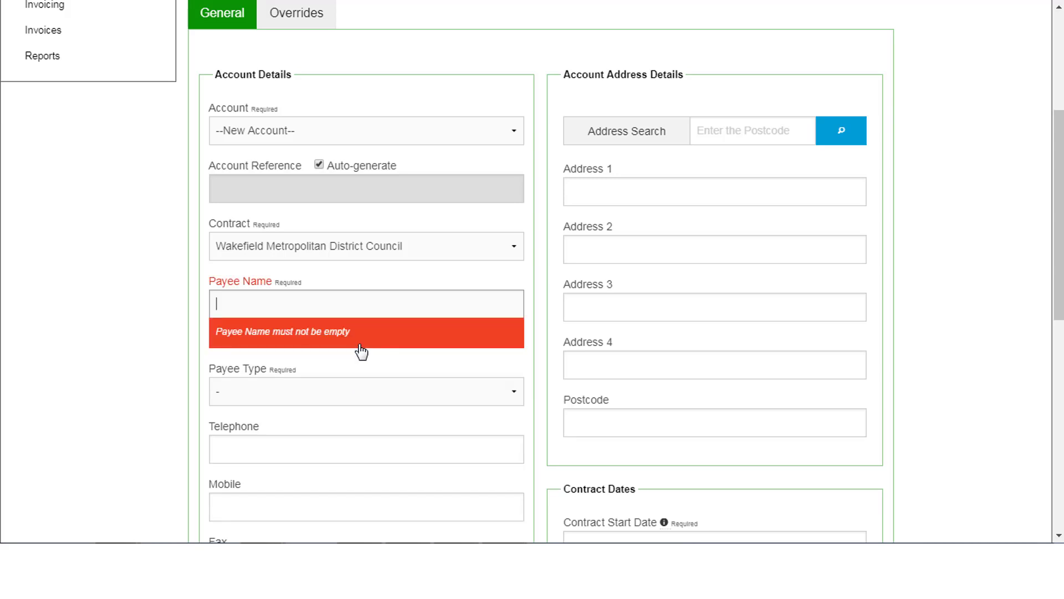
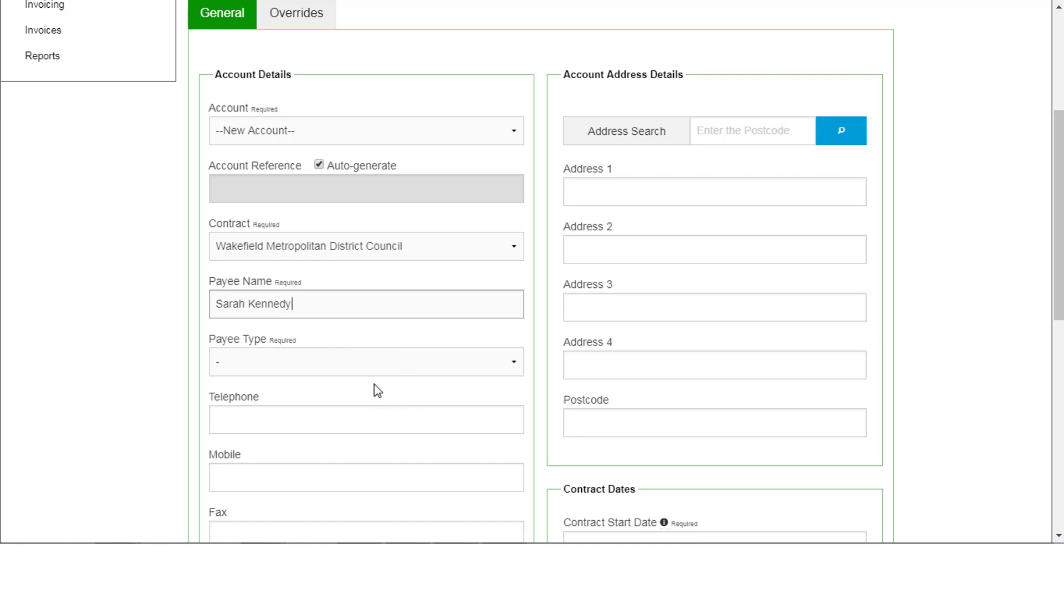
Enter the payee's full name, make them Next of Kin, and add their telephone number.
click(367, 362)
click(285, 412)
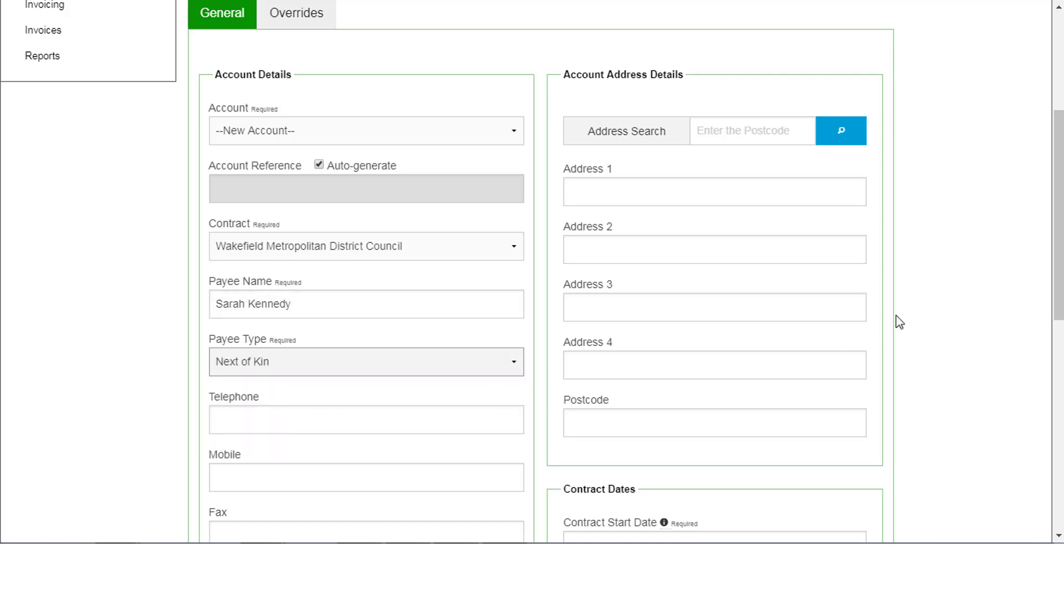
scroll(264, 333, down, 1)
click(263, 332)
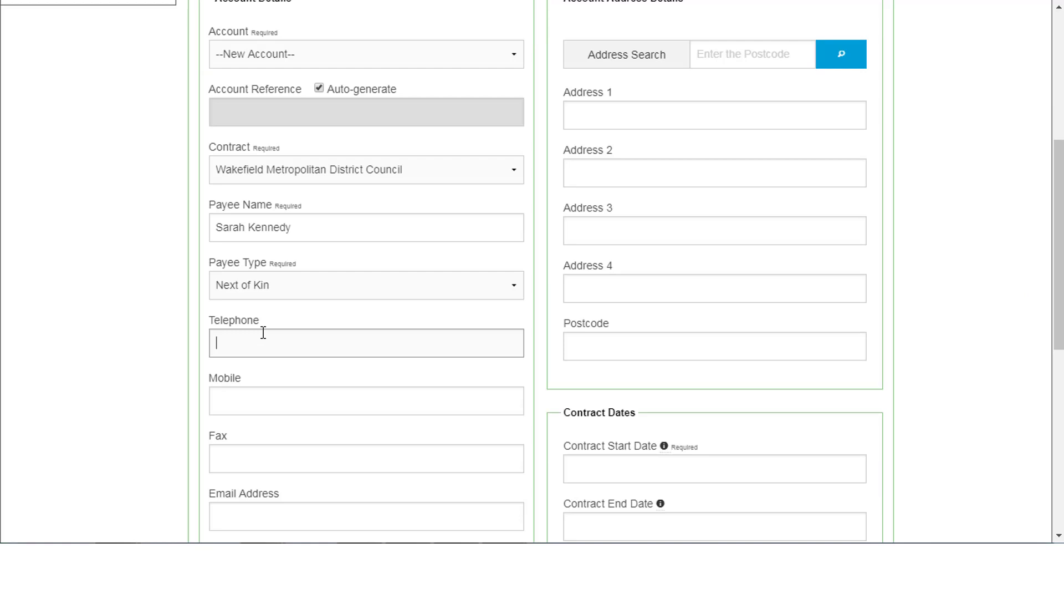
Look up the payee's postcode and fill in their address from the matching results.
click(724, 57)
text(D)
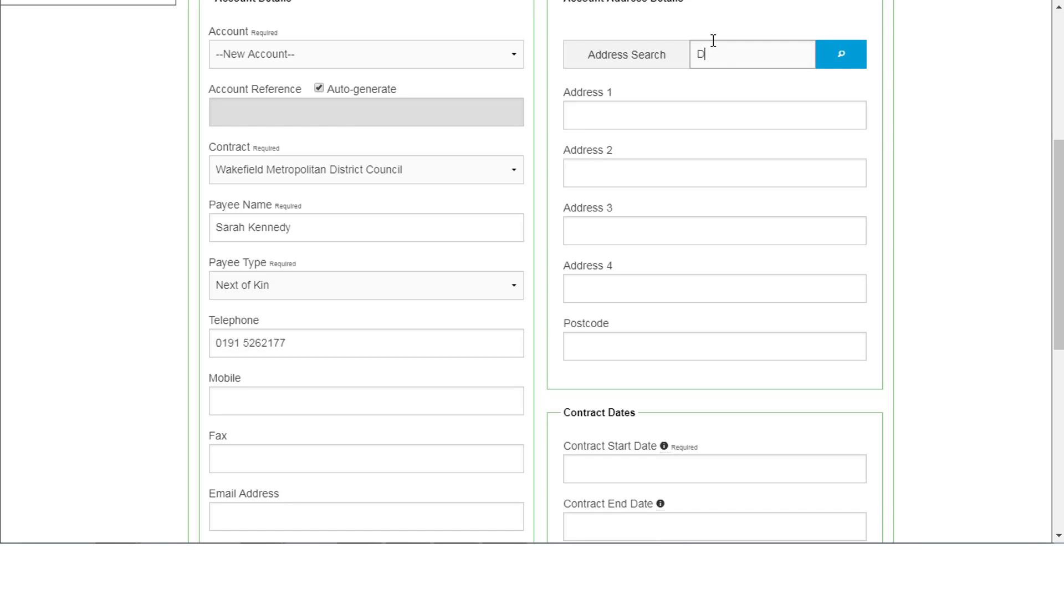
text(H5 0HD)
click(847, 48)
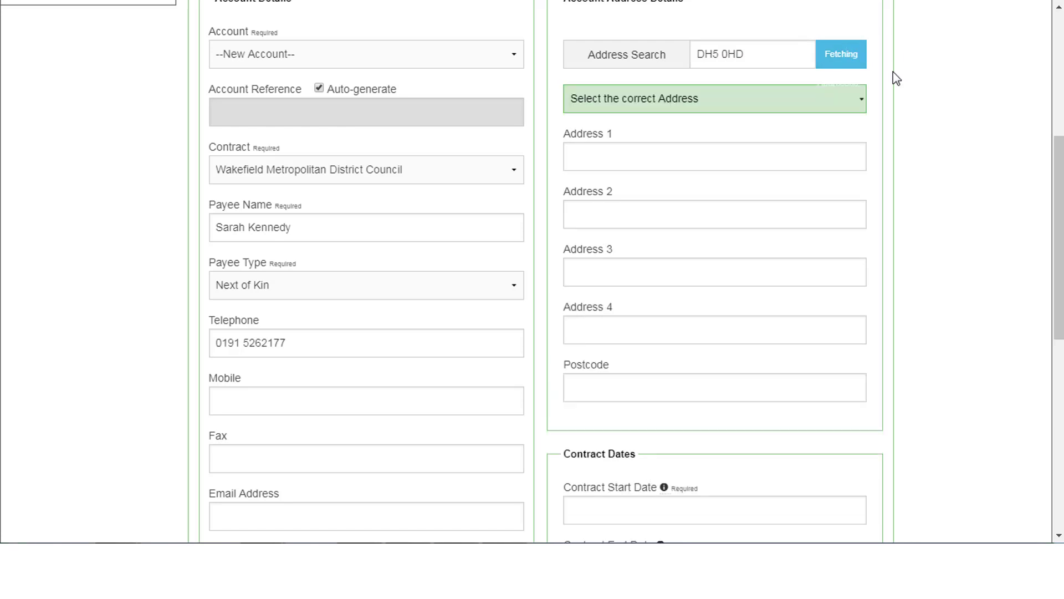
click(843, 107)
click(698, 166)
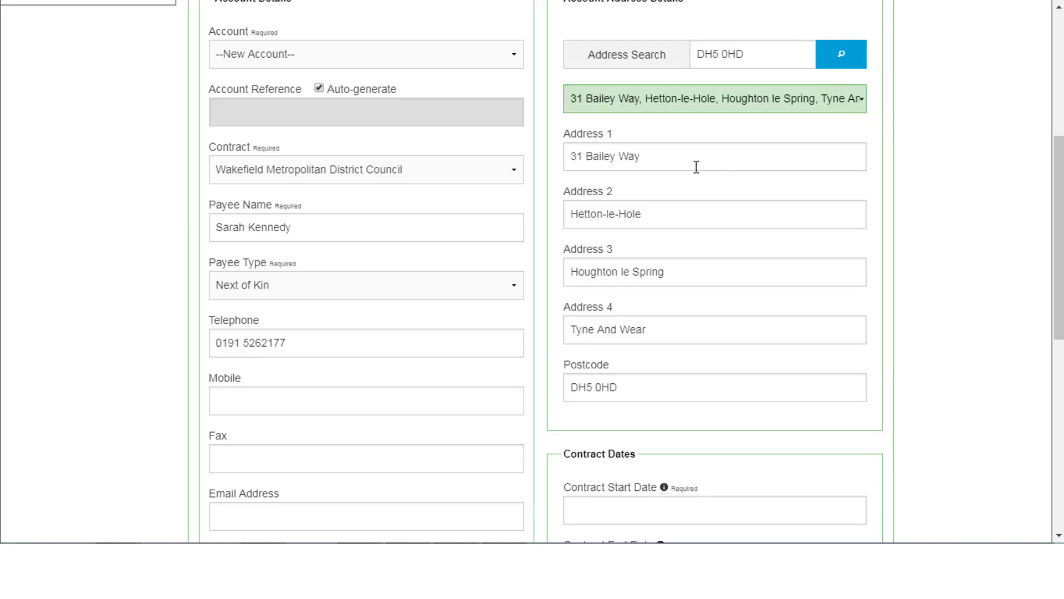
drag(1062, 167, 1061, 301)
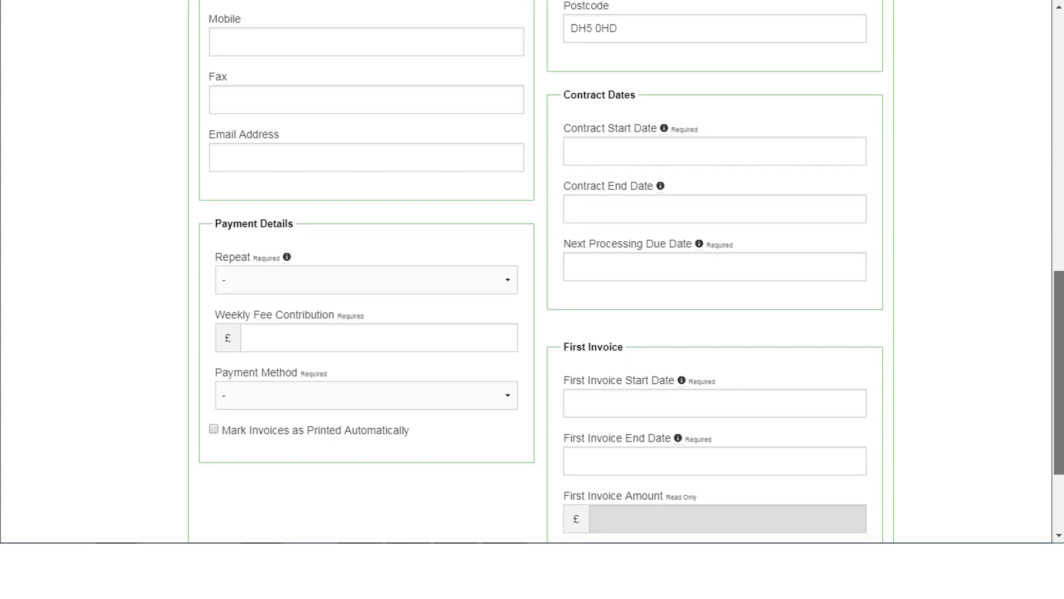
Set the contract to repeat Anniversary on day 15, weekly fee £250, paid by Direct Debit.
click(512, 280)
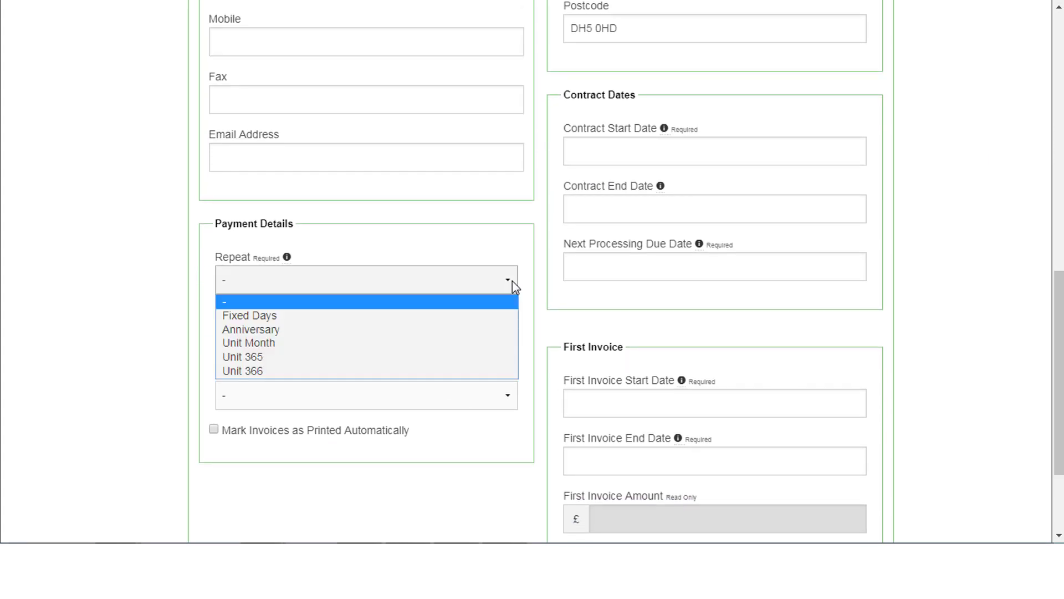
click(302, 335)
click(261, 334)
text(15)
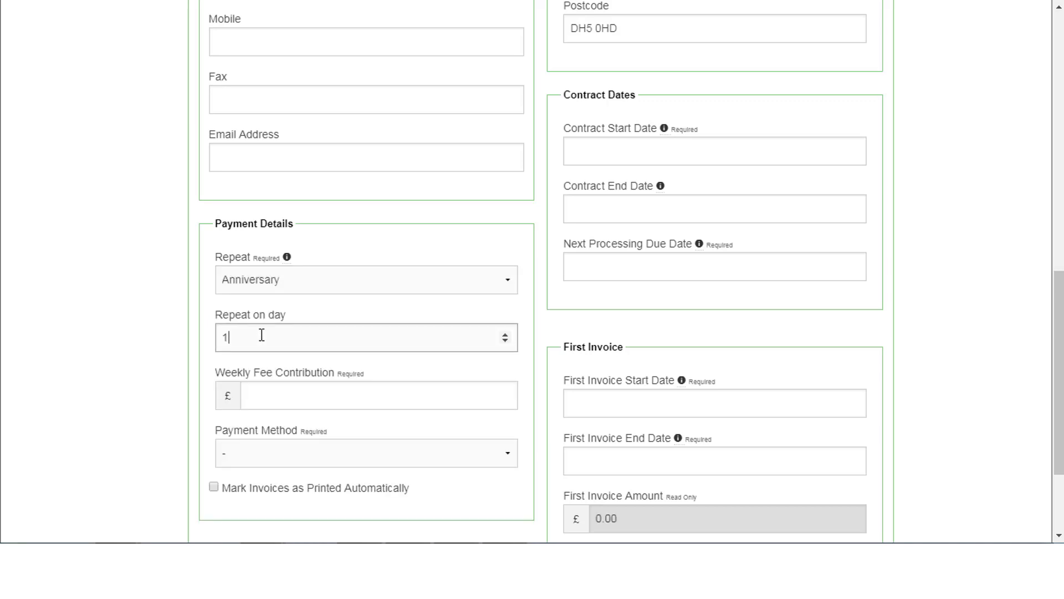
click(273, 398)
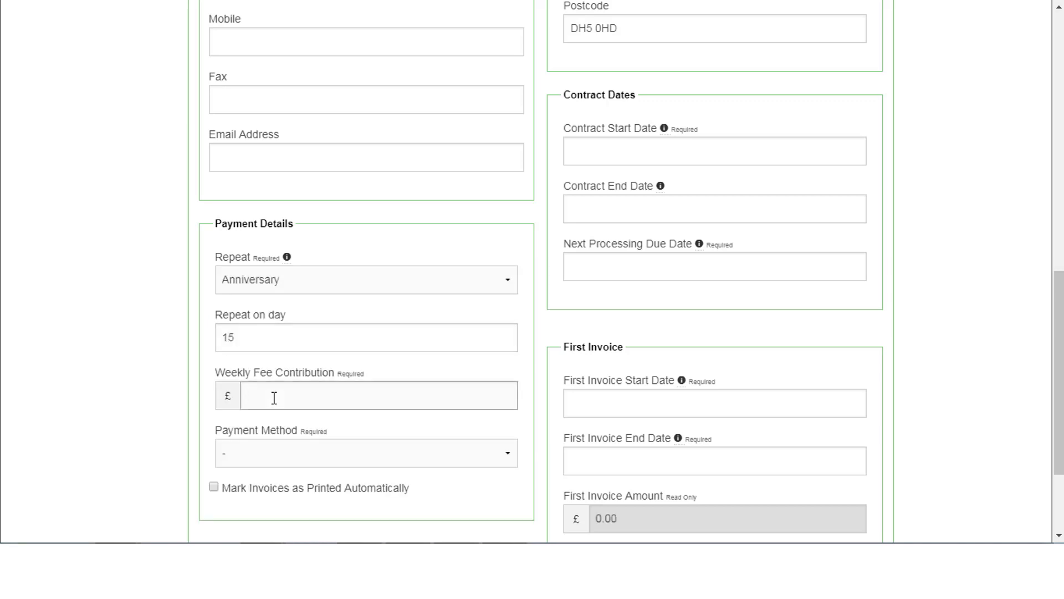
text(250)
click(275, 453)
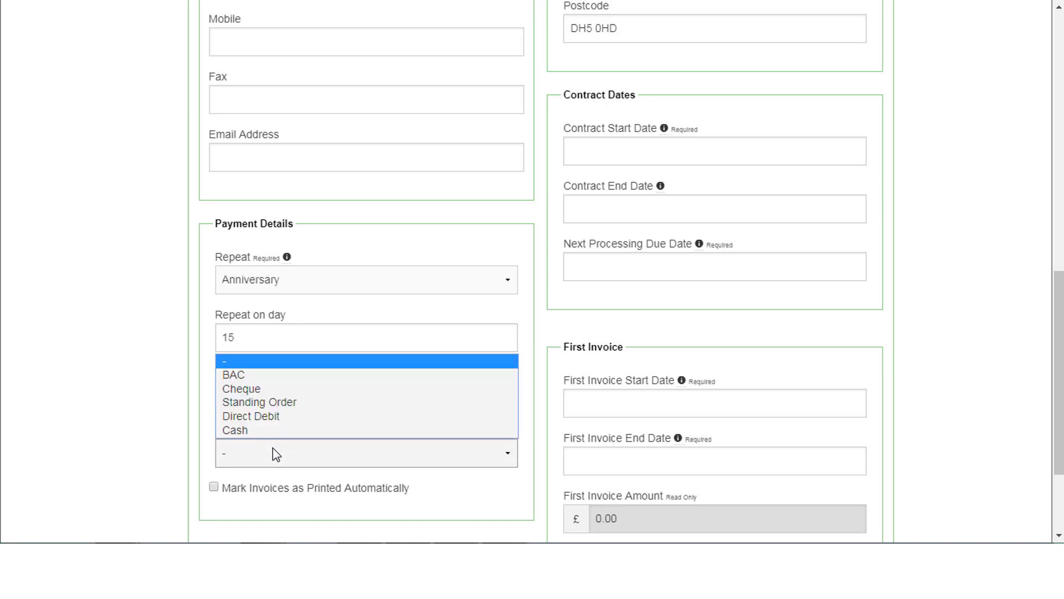
click(260, 416)
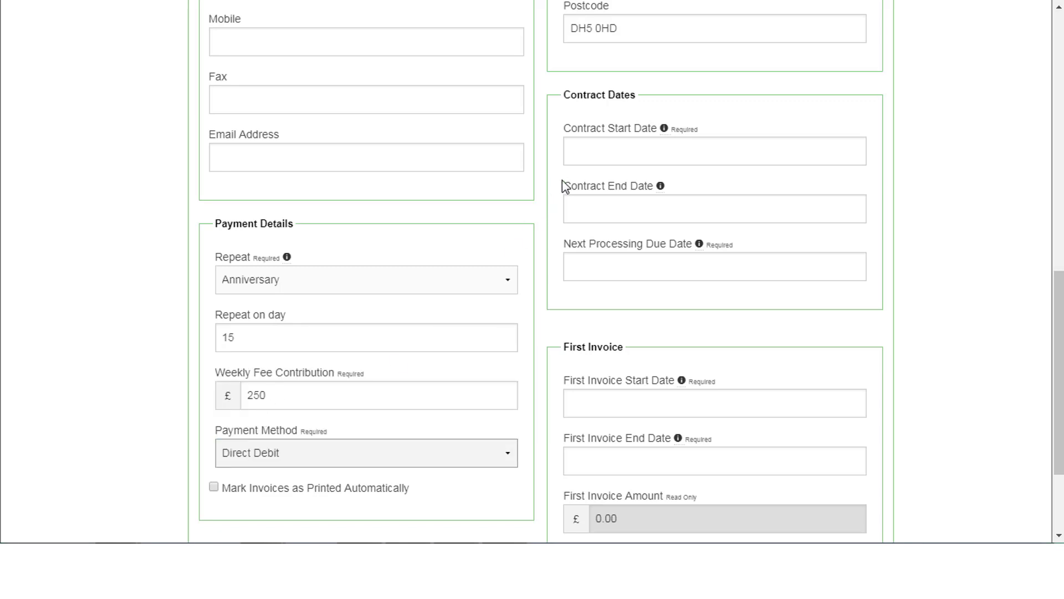
Set contract start 10/10/2018, next due 28/10/2018, and first invoice start 10/10/2018.
click(575, 152)
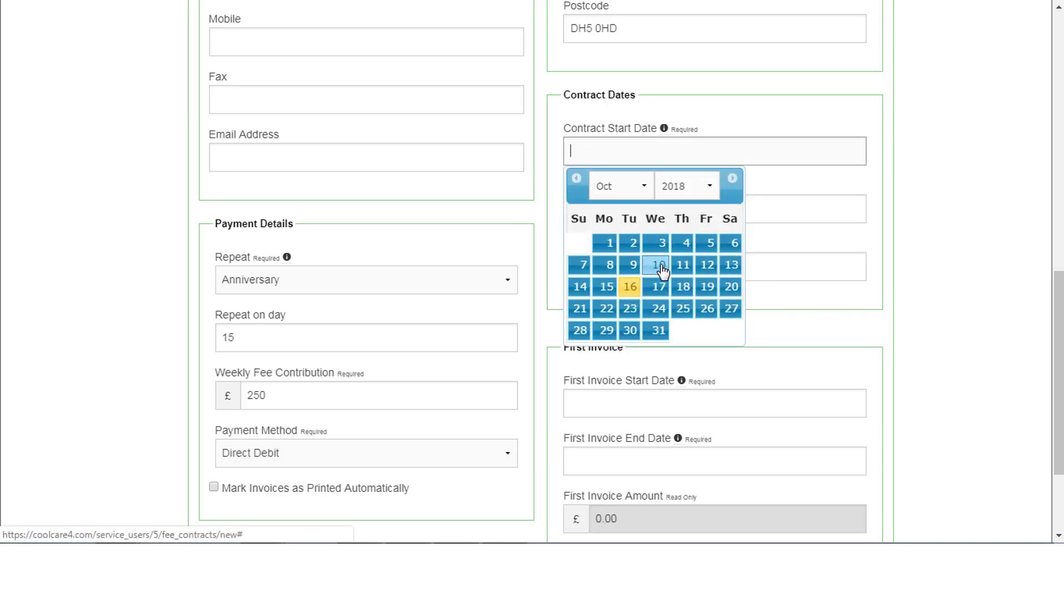
click(659, 267)
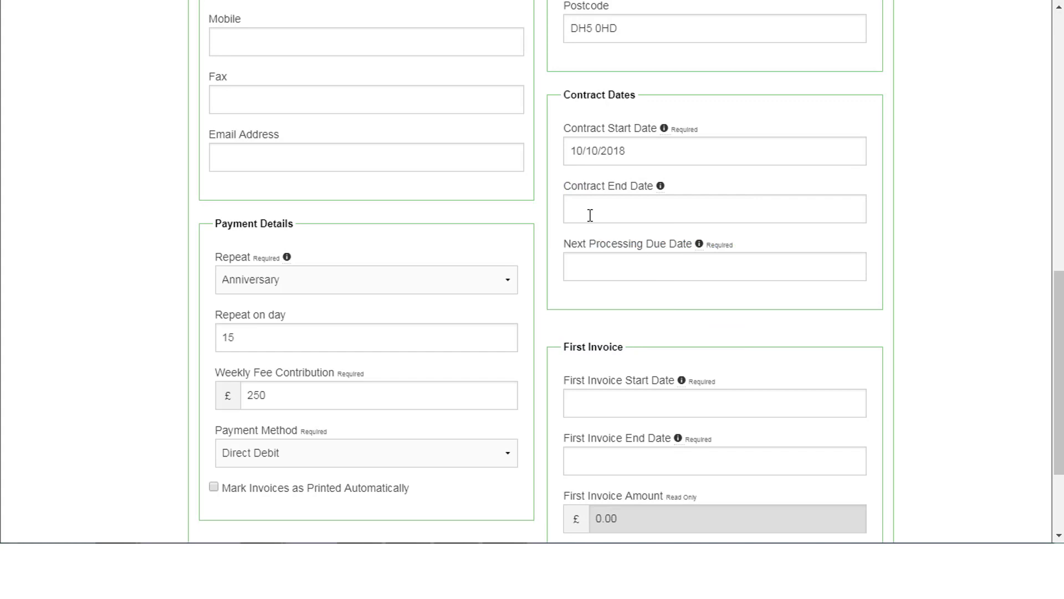
click(576, 264)
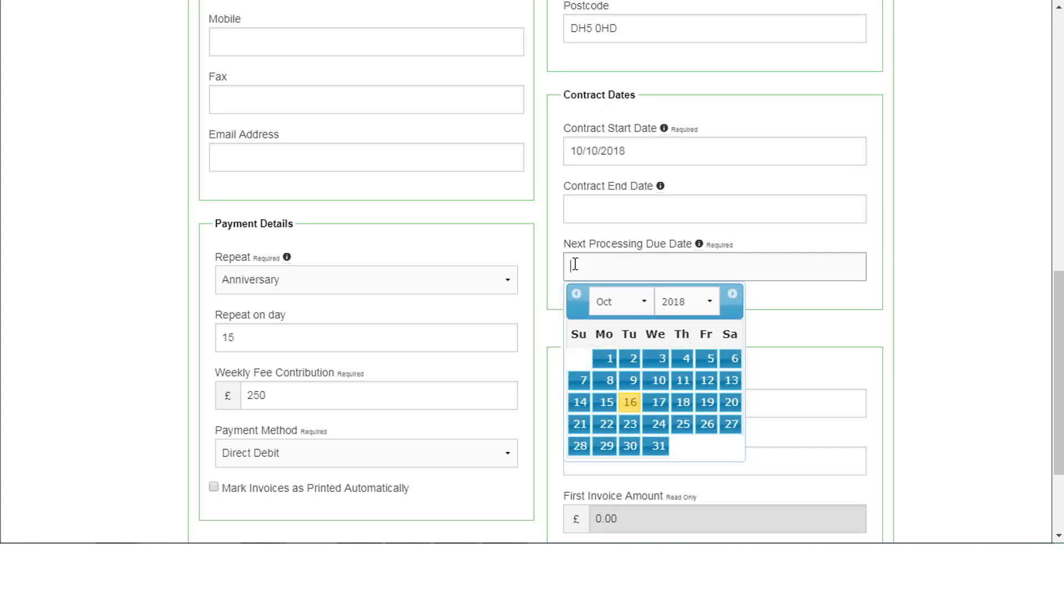
click(579, 451)
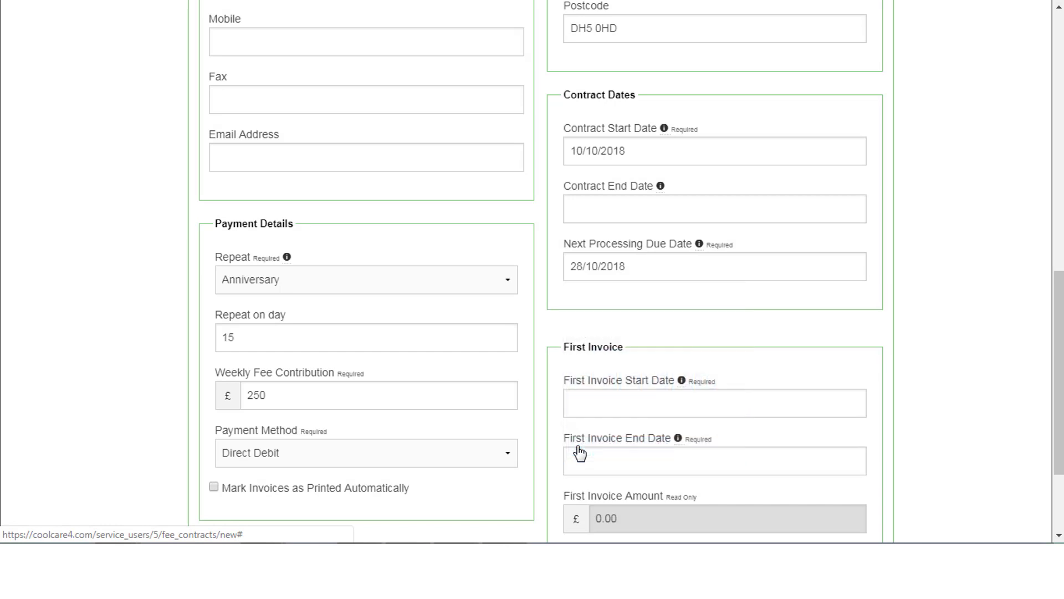
click(590, 408)
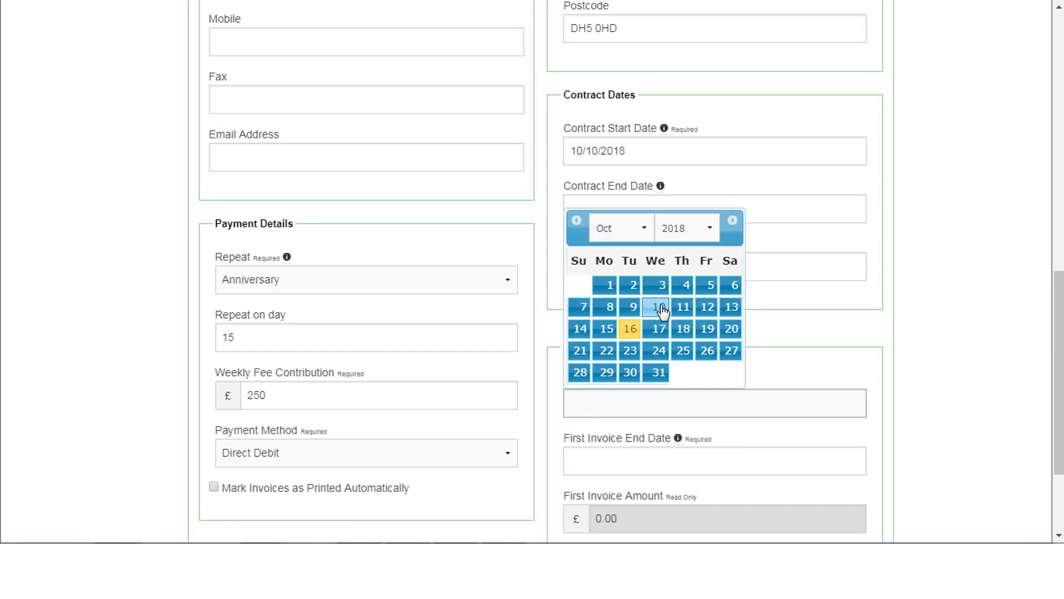
click(657, 308)
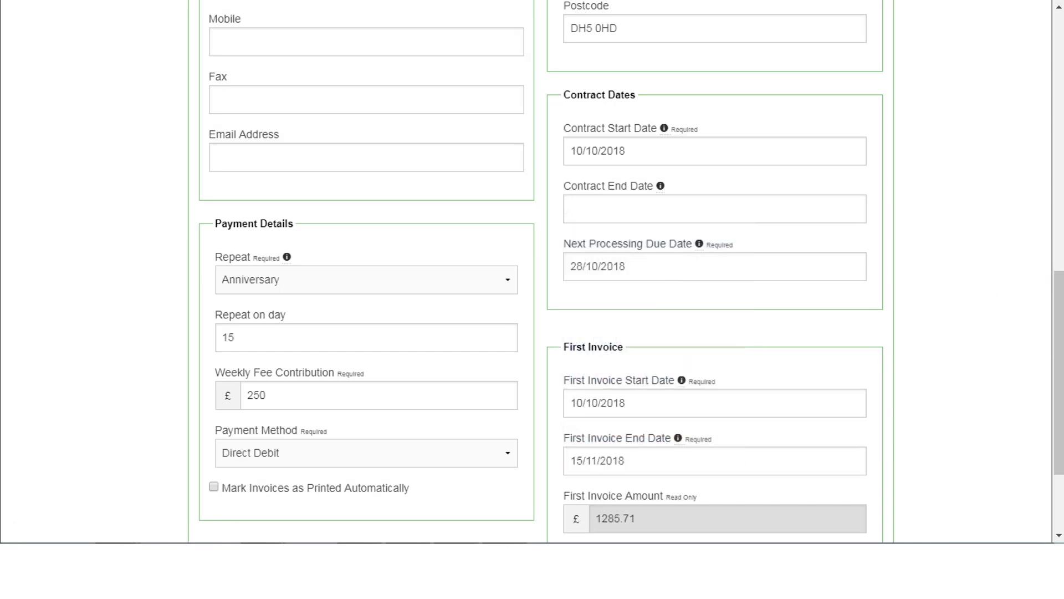
drag(1058, 288, 1058, 350)
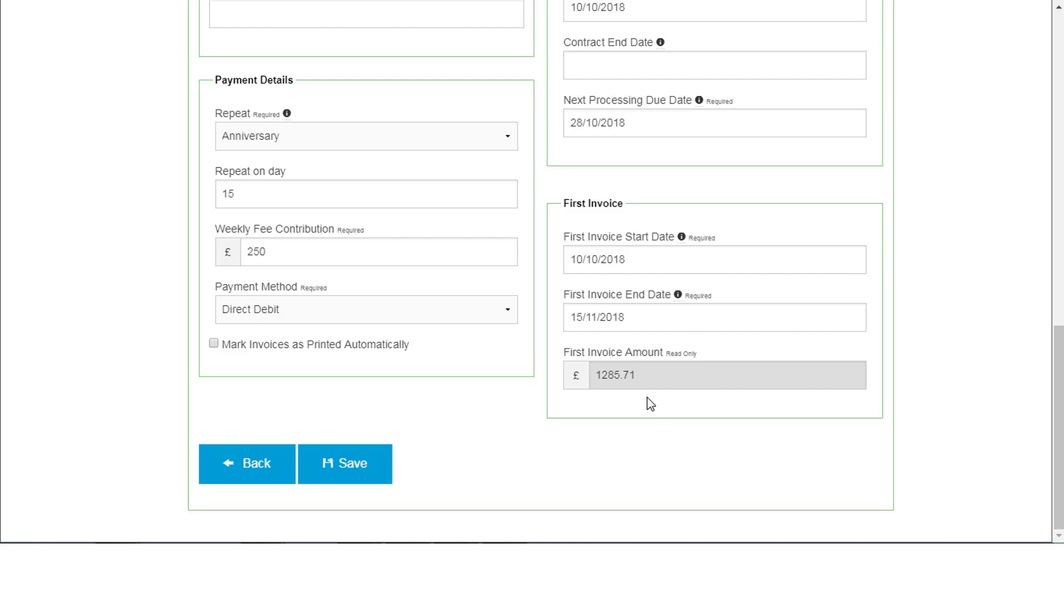
Save the Next of Kin Anniversary day-15 £250 contract and view its new row.
click(344, 465)
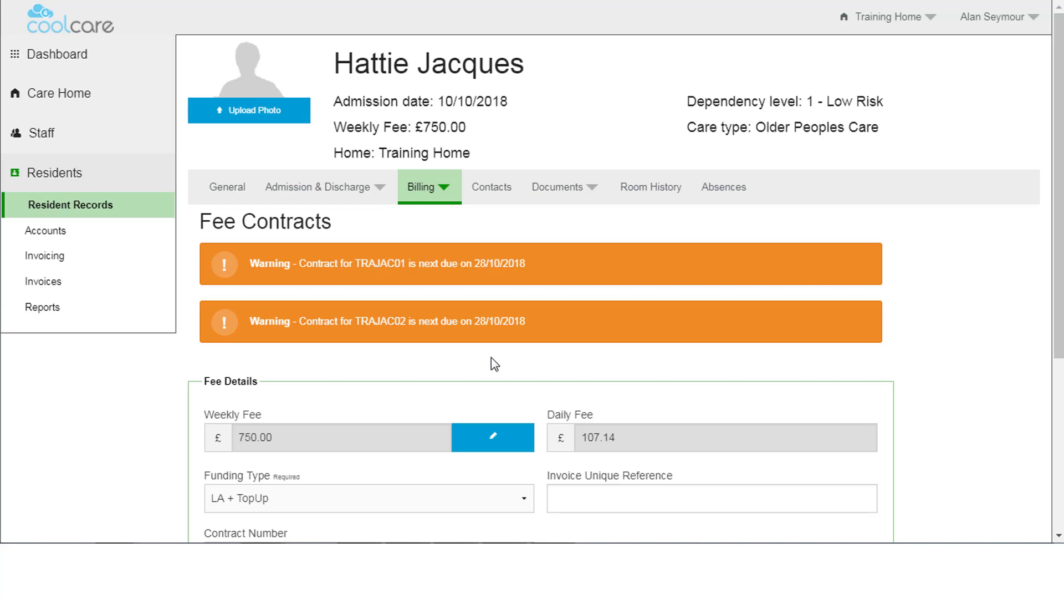
scroll(491, 357, down, 5)
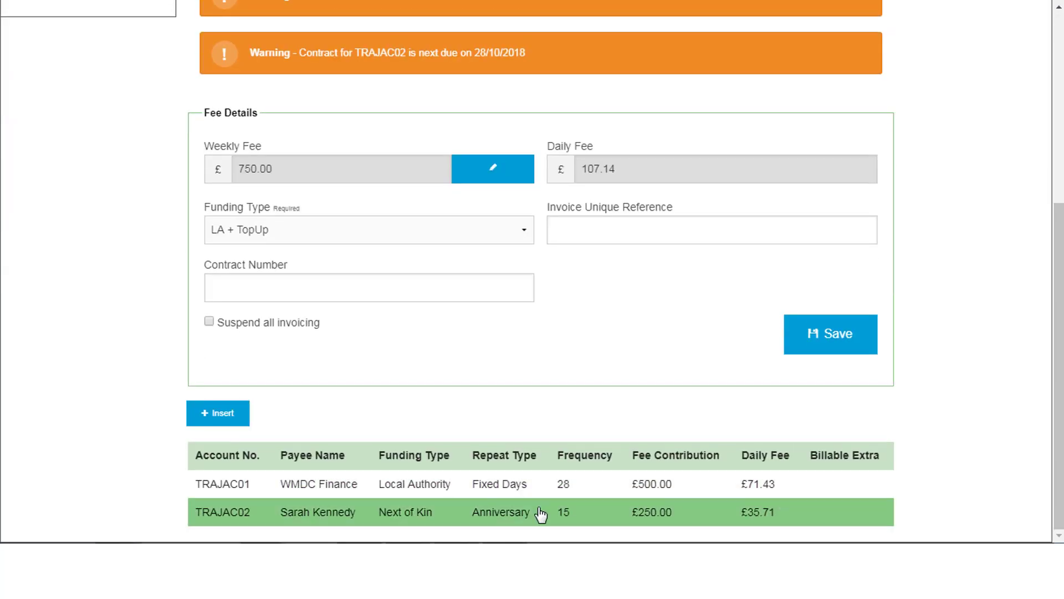